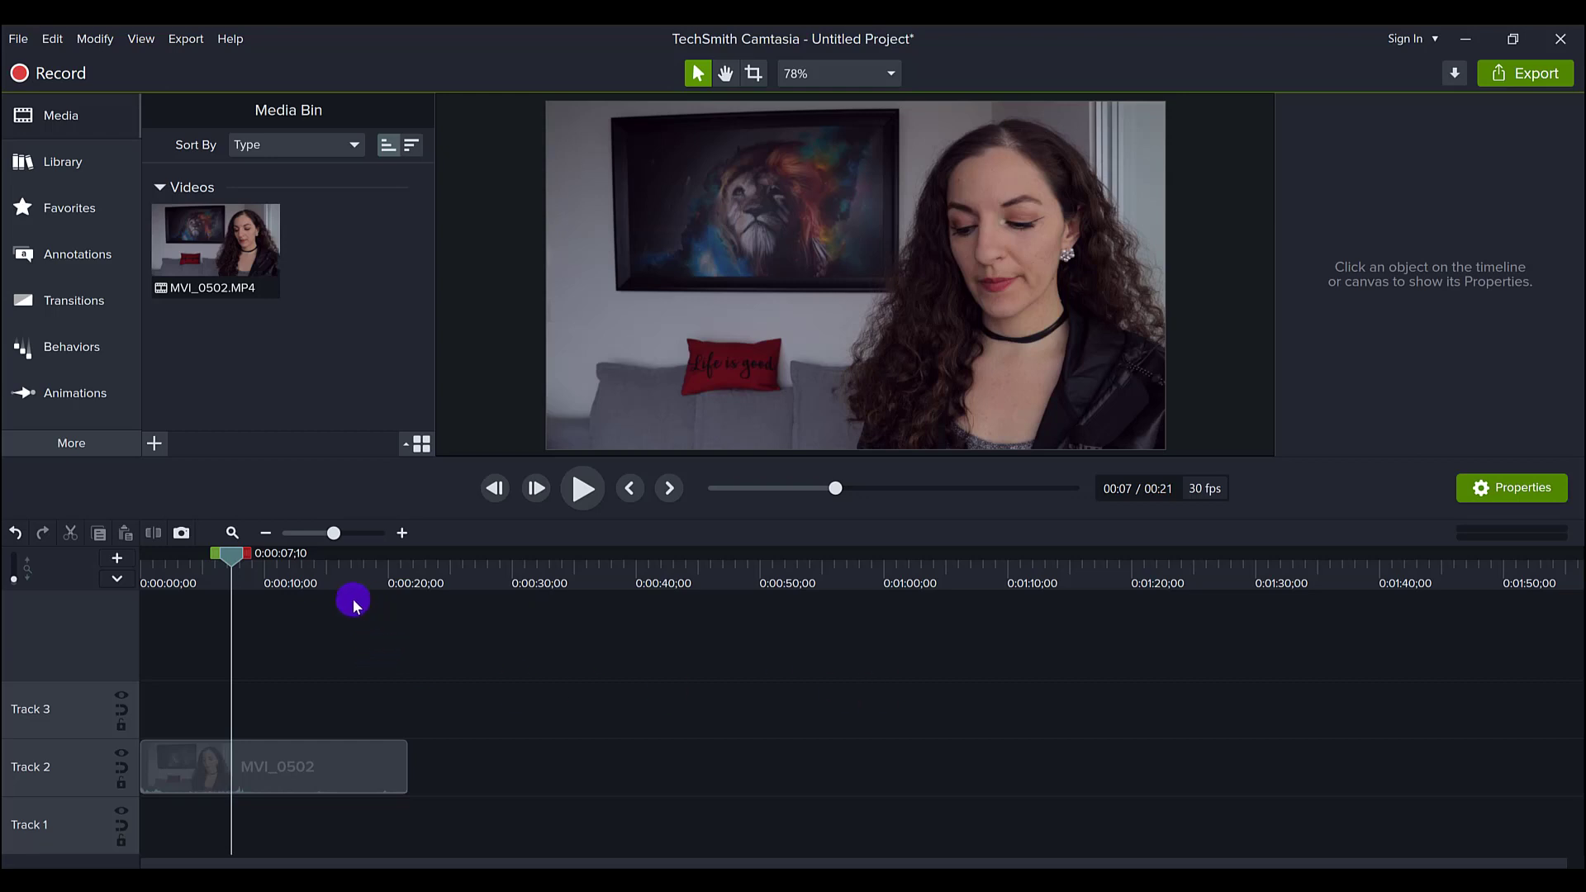
# - Scrub the webcam footage between roughly 10 and 18 seconds to preview it
pyautogui.moveTo(314, 572); pyautogui.dragTo(358, 570)
pyautogui.click(272, 585)
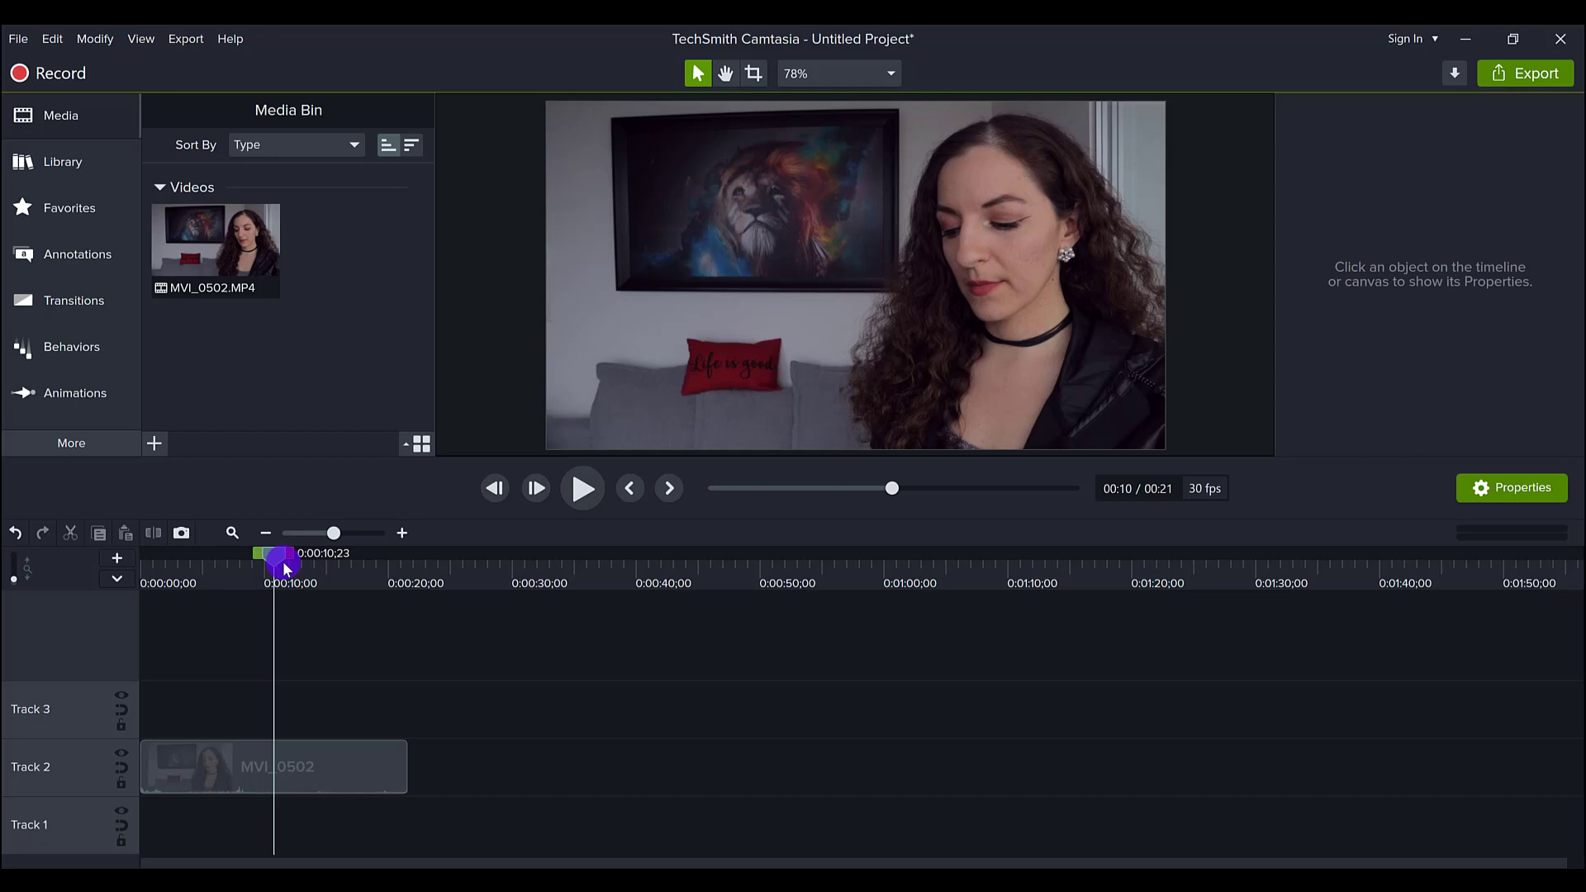
pyautogui.click(350, 576)
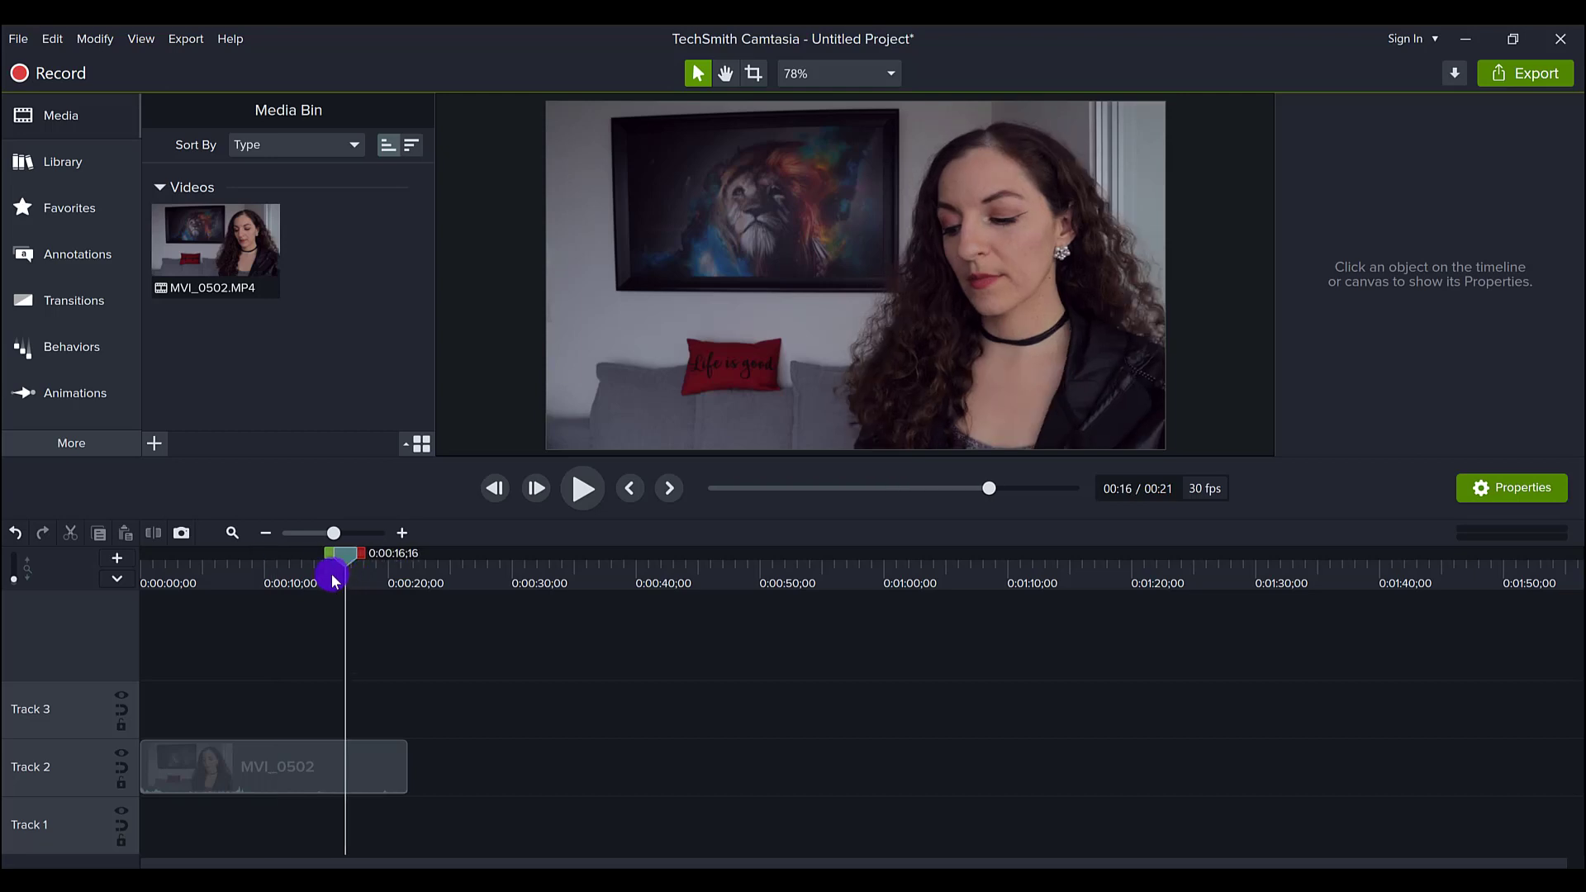
pyautogui.click(331, 577)
pyautogui.click(367, 577)
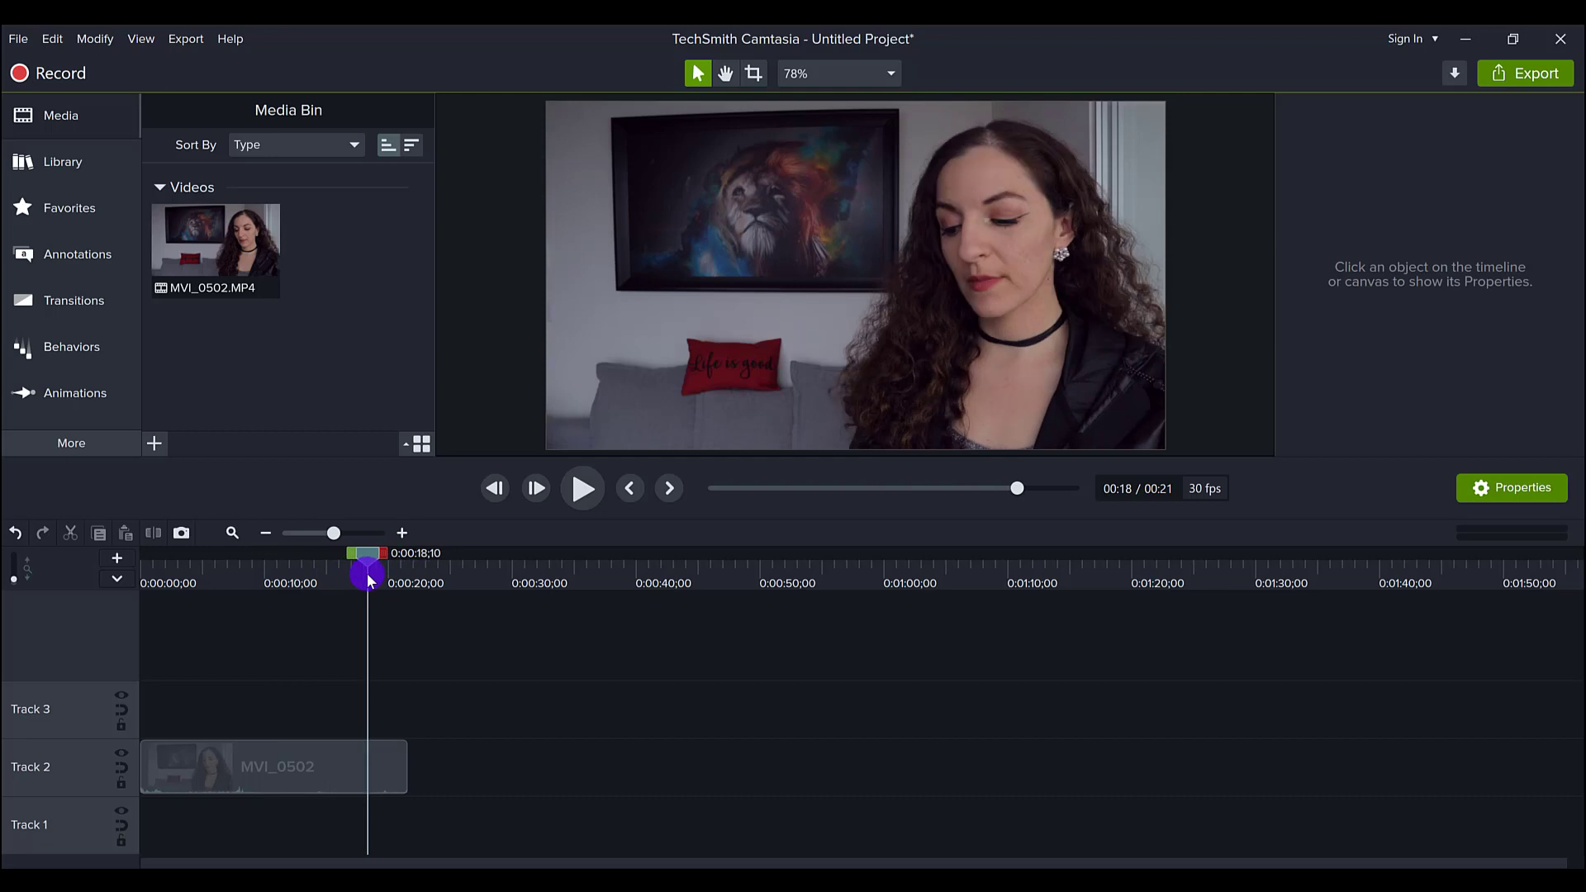
# - Select the MVI_0502 clip to show its properties and park the playhead at 0:00:17;00
pyautogui.click(273, 765)
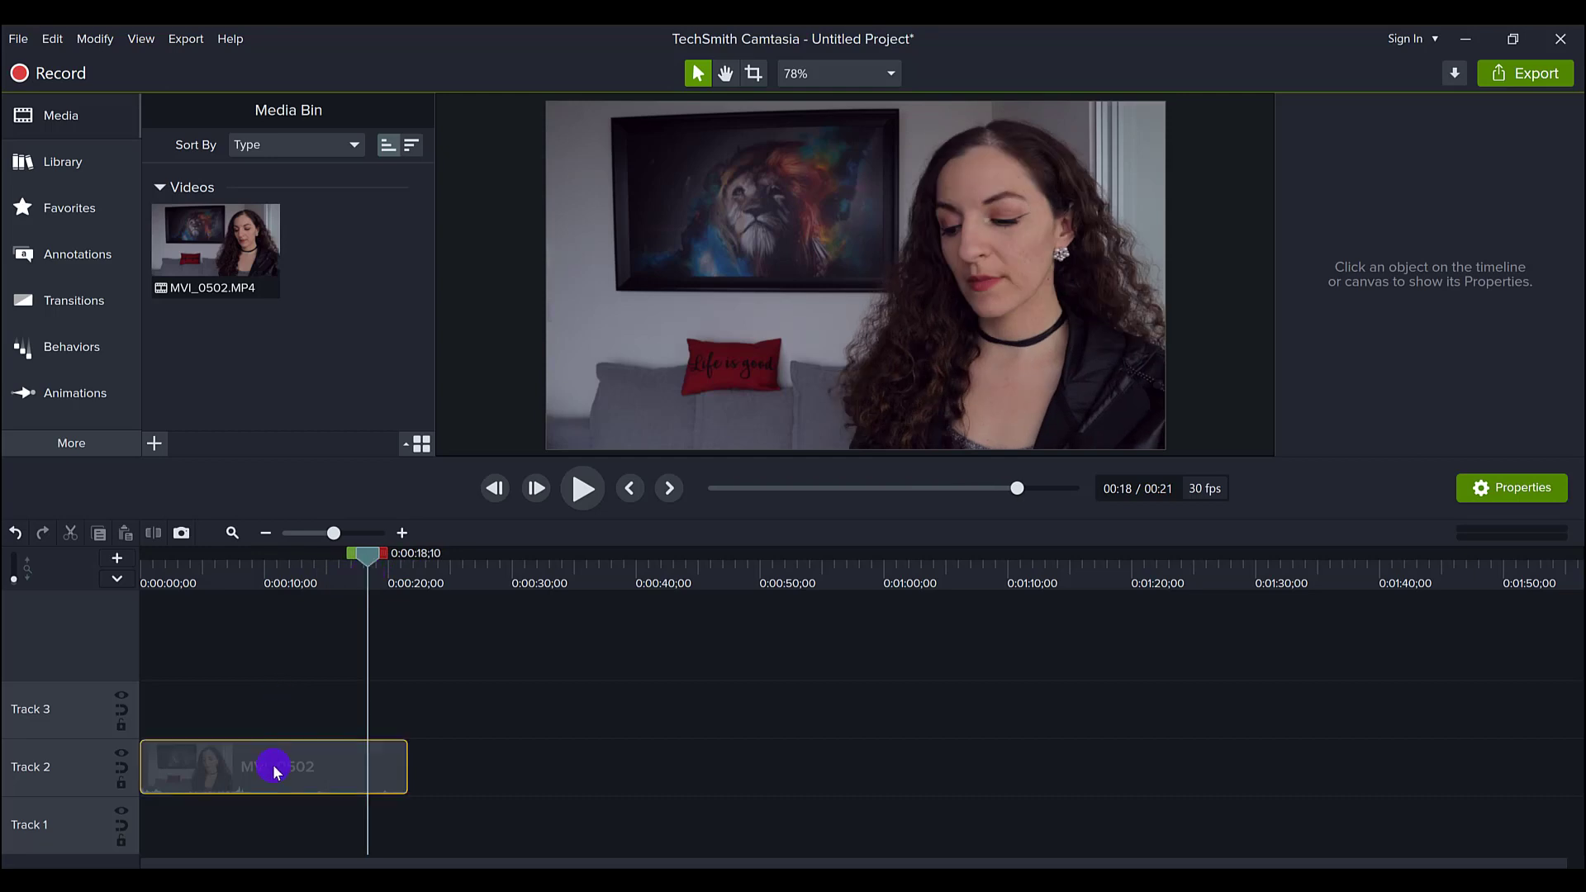
pyautogui.click(273, 572)
pyautogui.click(259, 569)
pyautogui.click(329, 578)
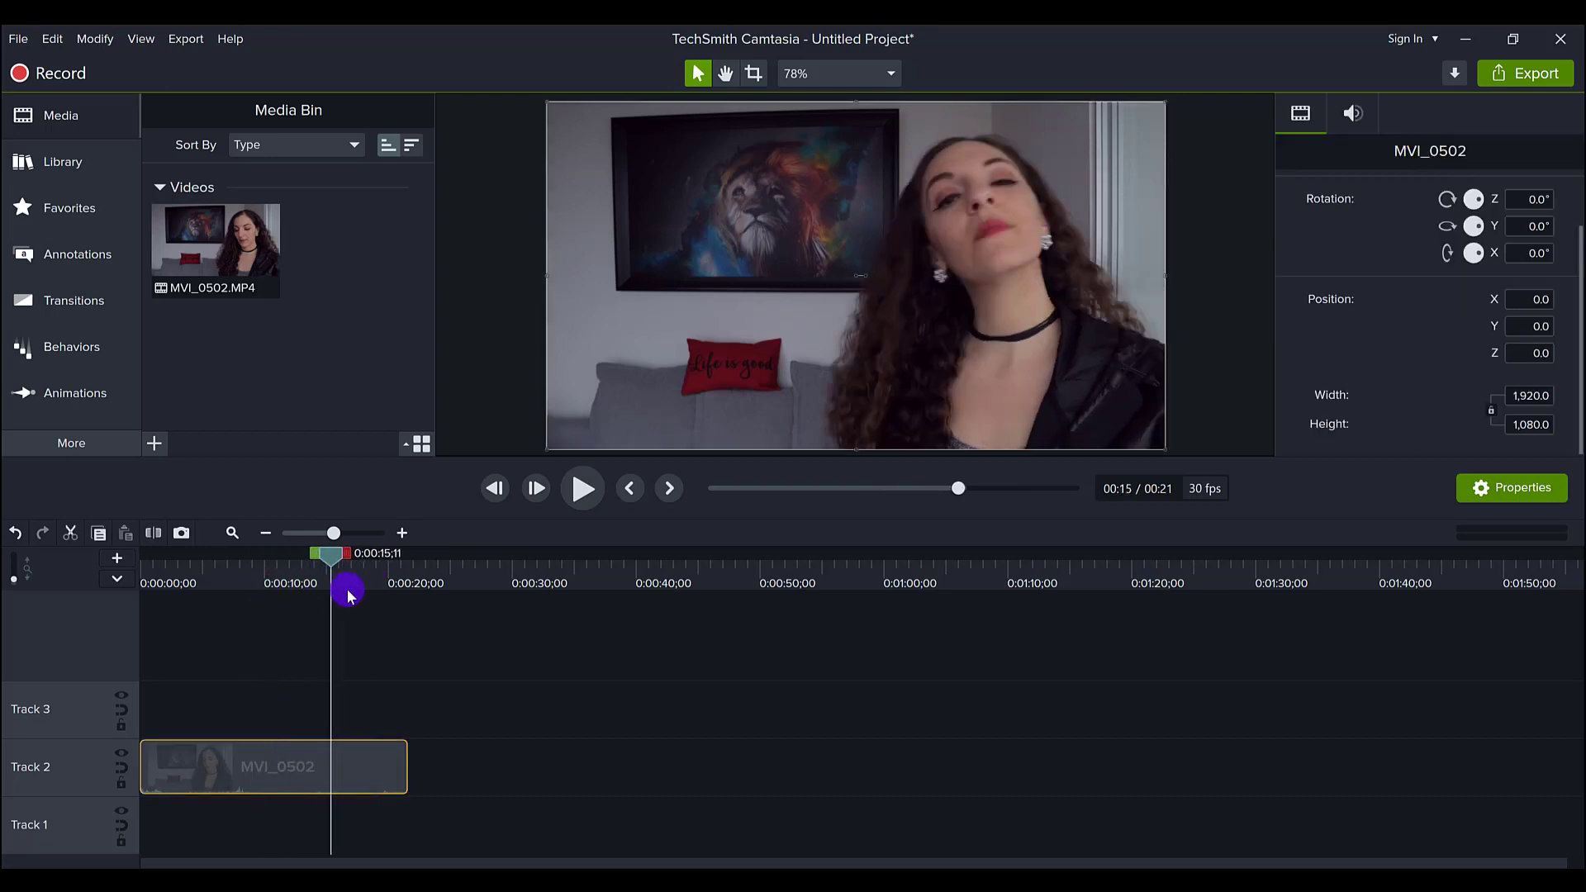
pyautogui.click(350, 578)
pyautogui.click(276, 578)
pyautogui.click(206, 578)
pyautogui.click(339, 578)
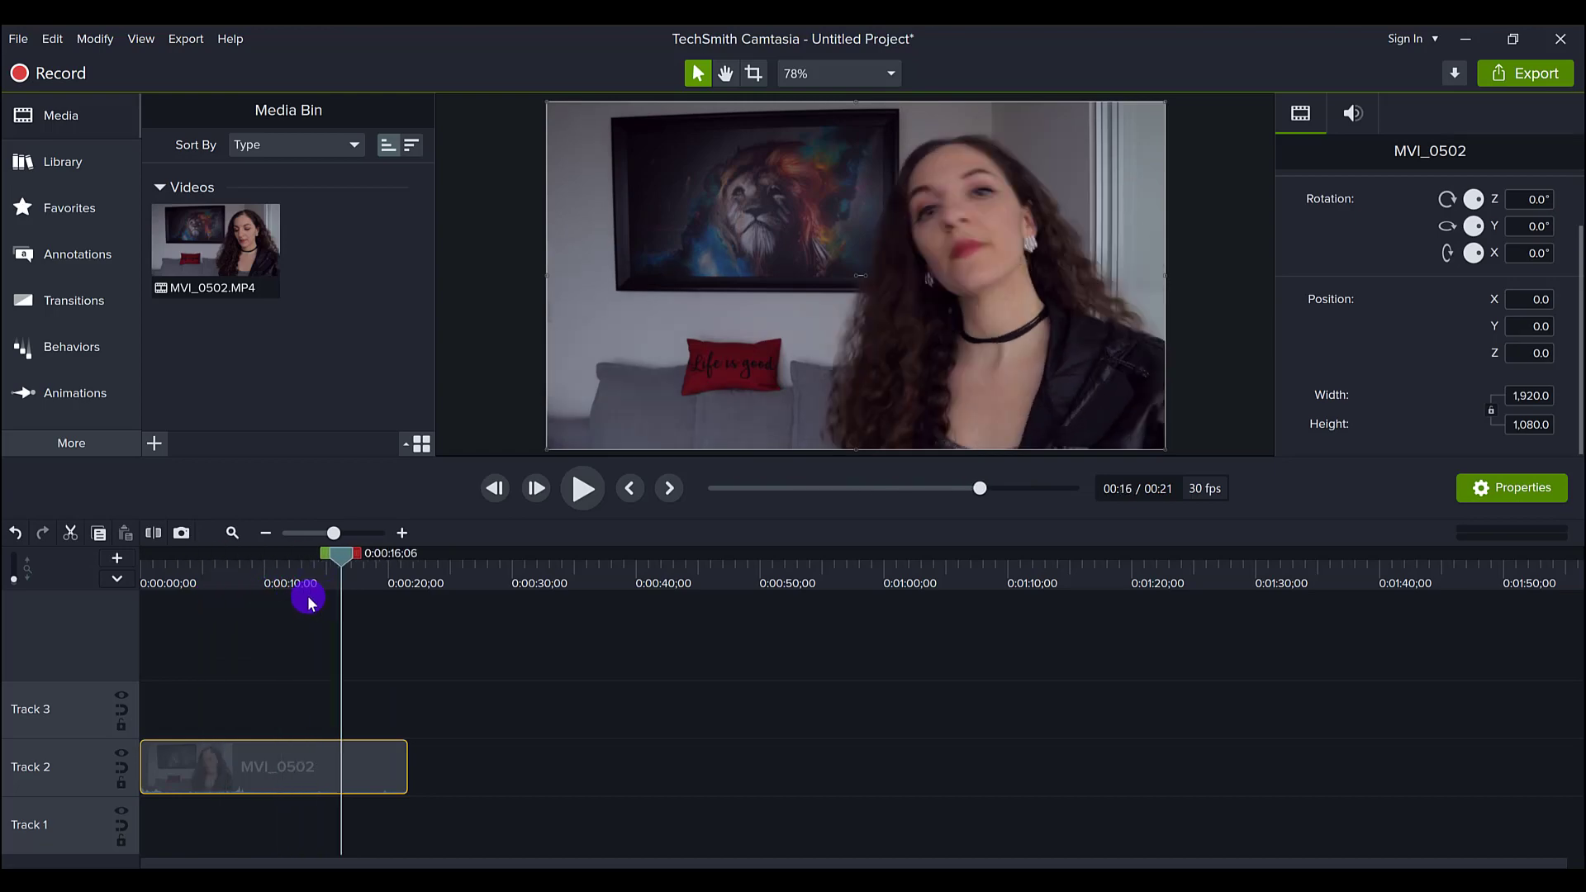
pyautogui.click(260, 578)
pyautogui.click(311, 591)
pyautogui.click(316, 590)
pyautogui.click(350, 588)
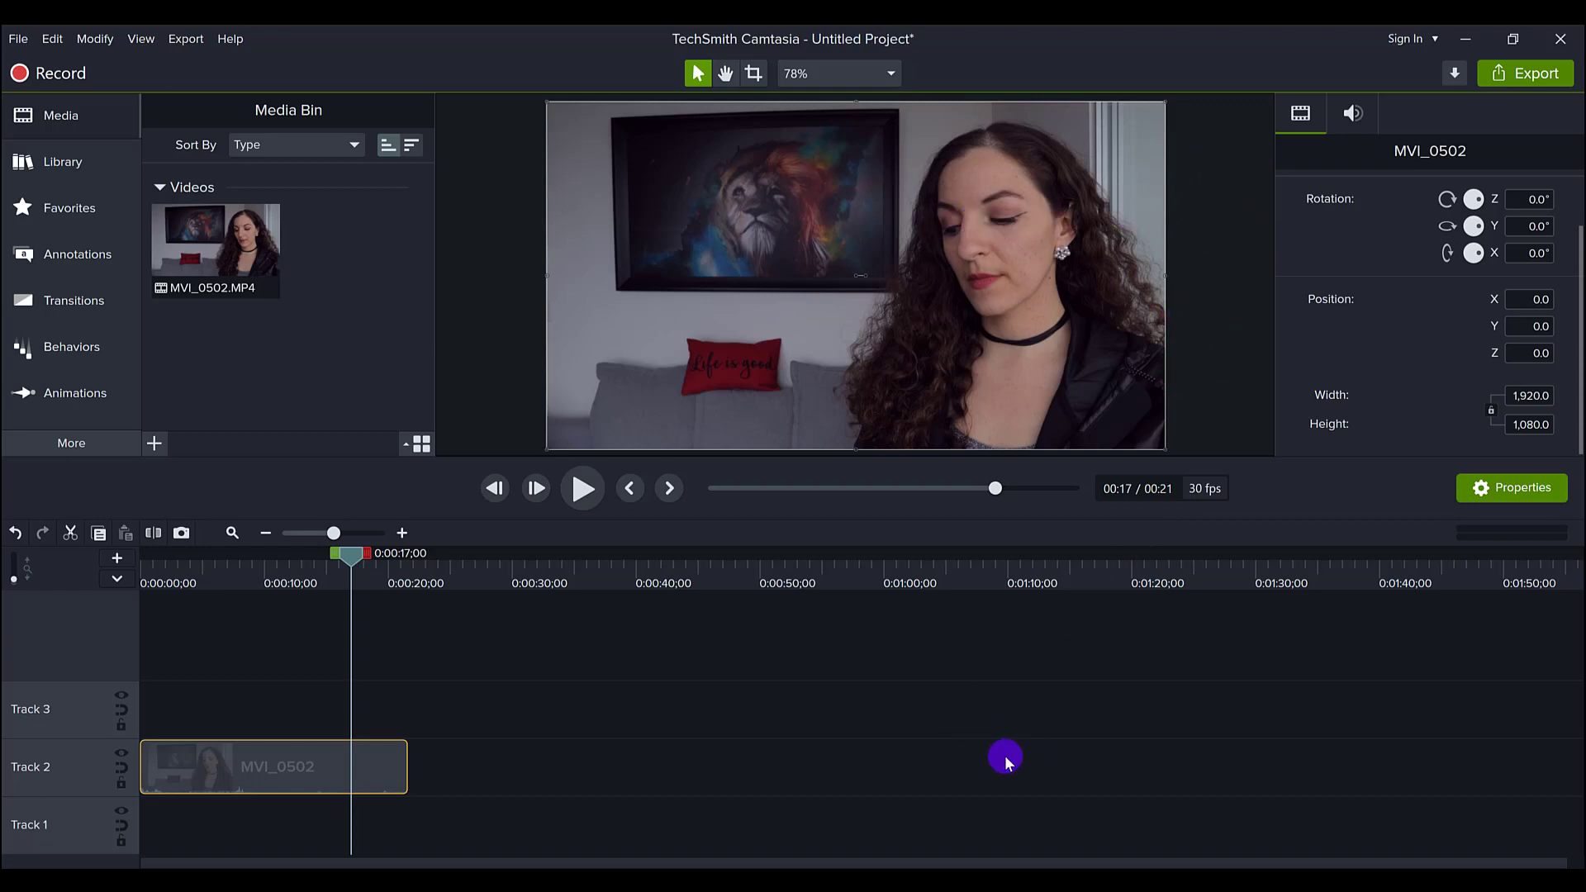
# - Show the Favorites effects and scroll down to the Color LUT thumbnail
pyautogui.click(40, 216)
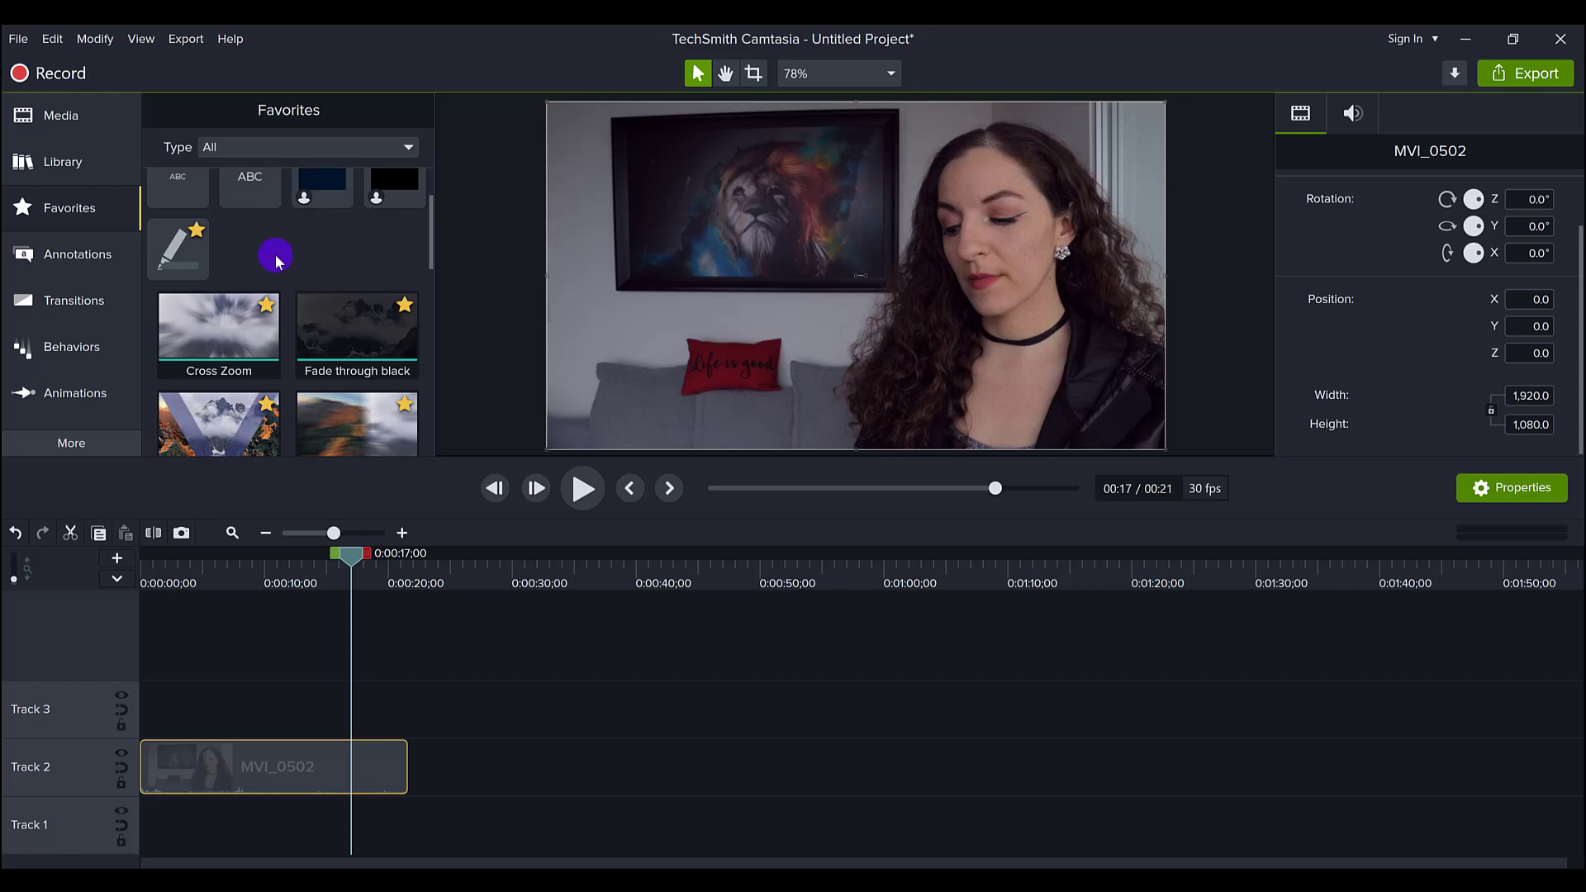
pyautogui.scroll(-3, 303, 304)
pyautogui.scroll(-2, 302, 304)
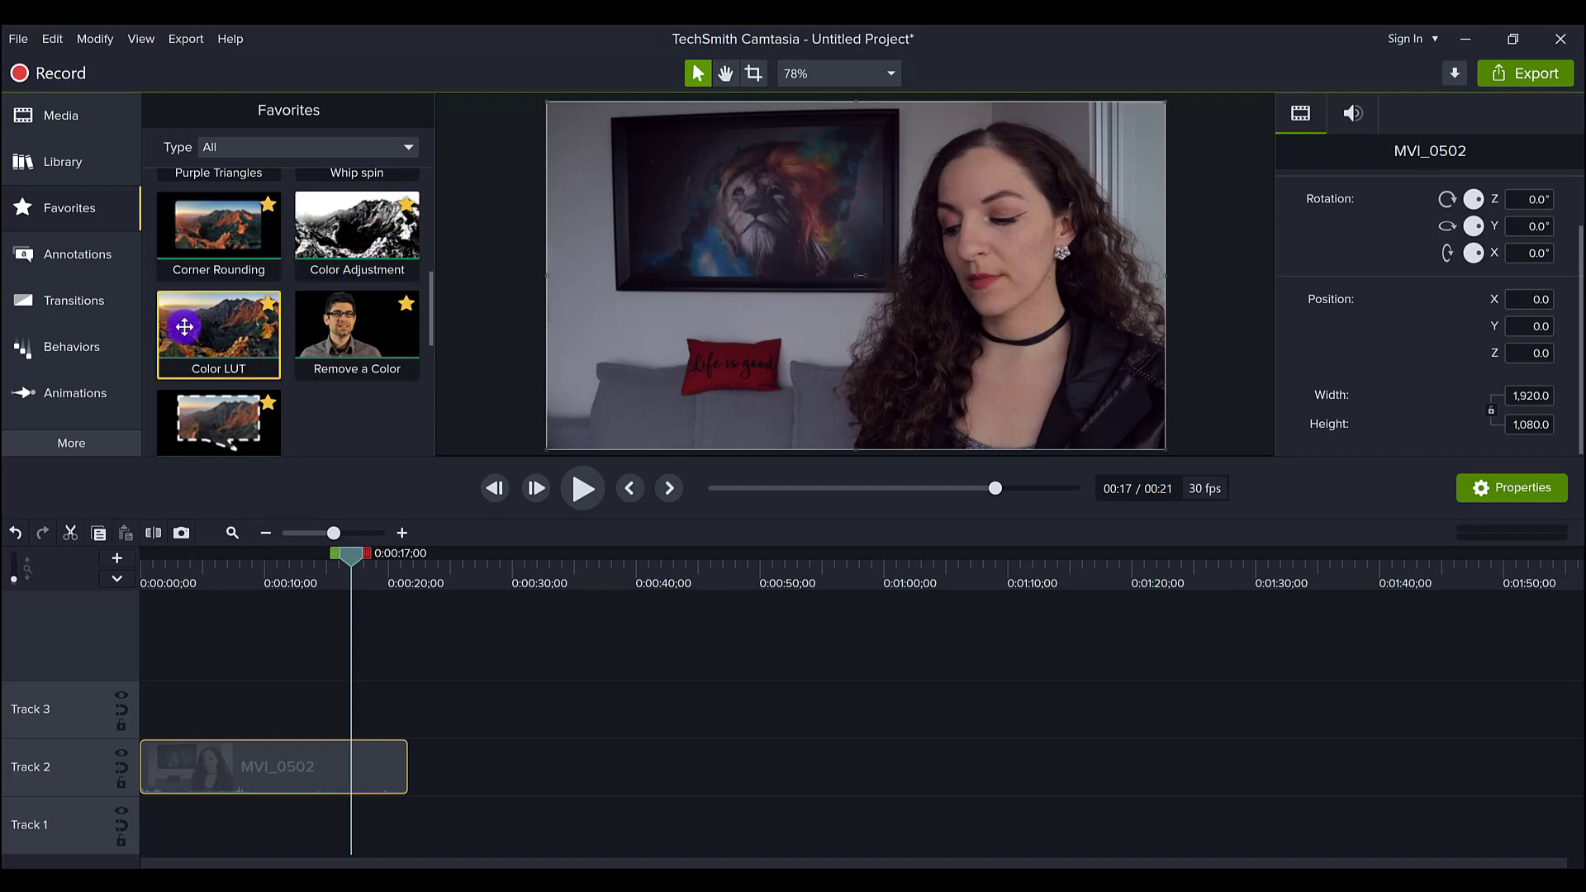
# - Drop Color LUT onto the MVI_0502 clip and preview the presets in its LUT dropdown
pyautogui.moveTo(189, 326); pyautogui.dragTo(188, 757)
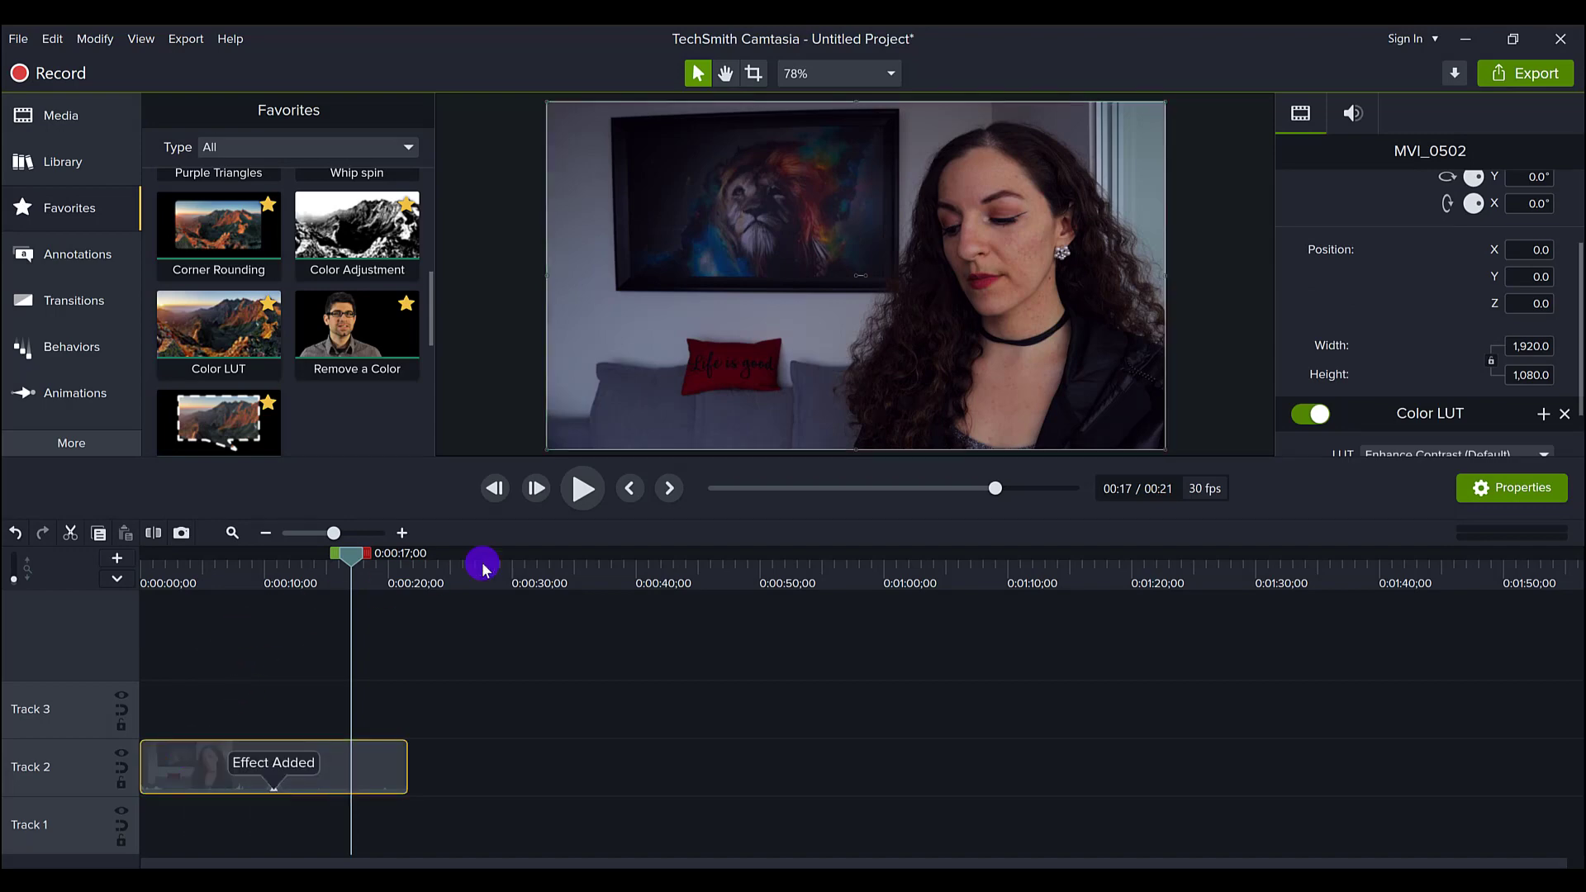
pyautogui.scroll(-1, 1346, 411)
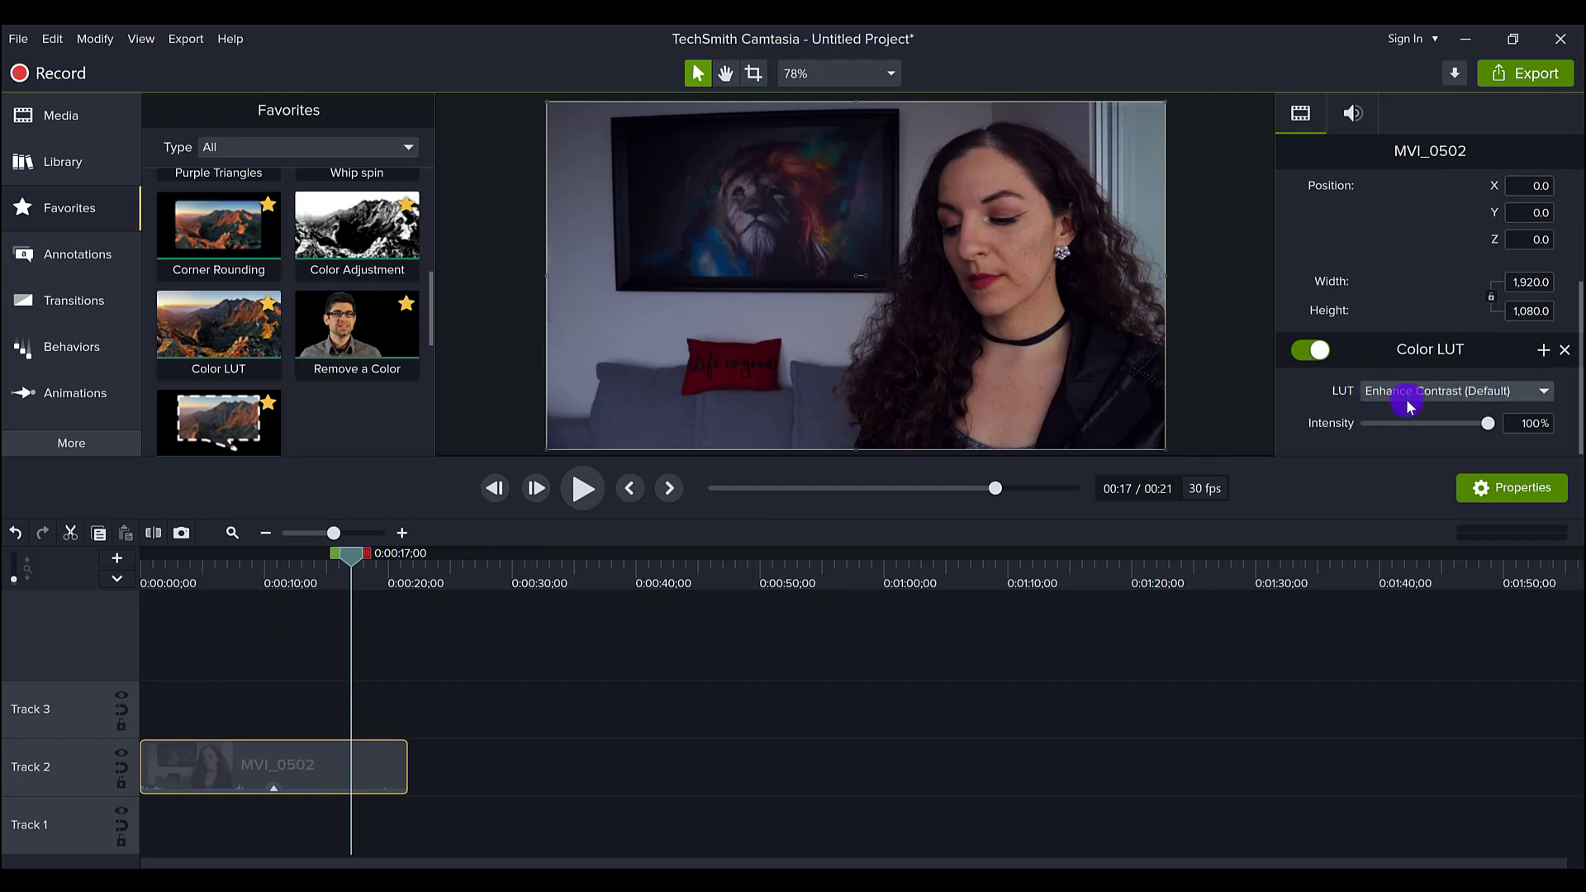
pyautogui.click(1441, 396)
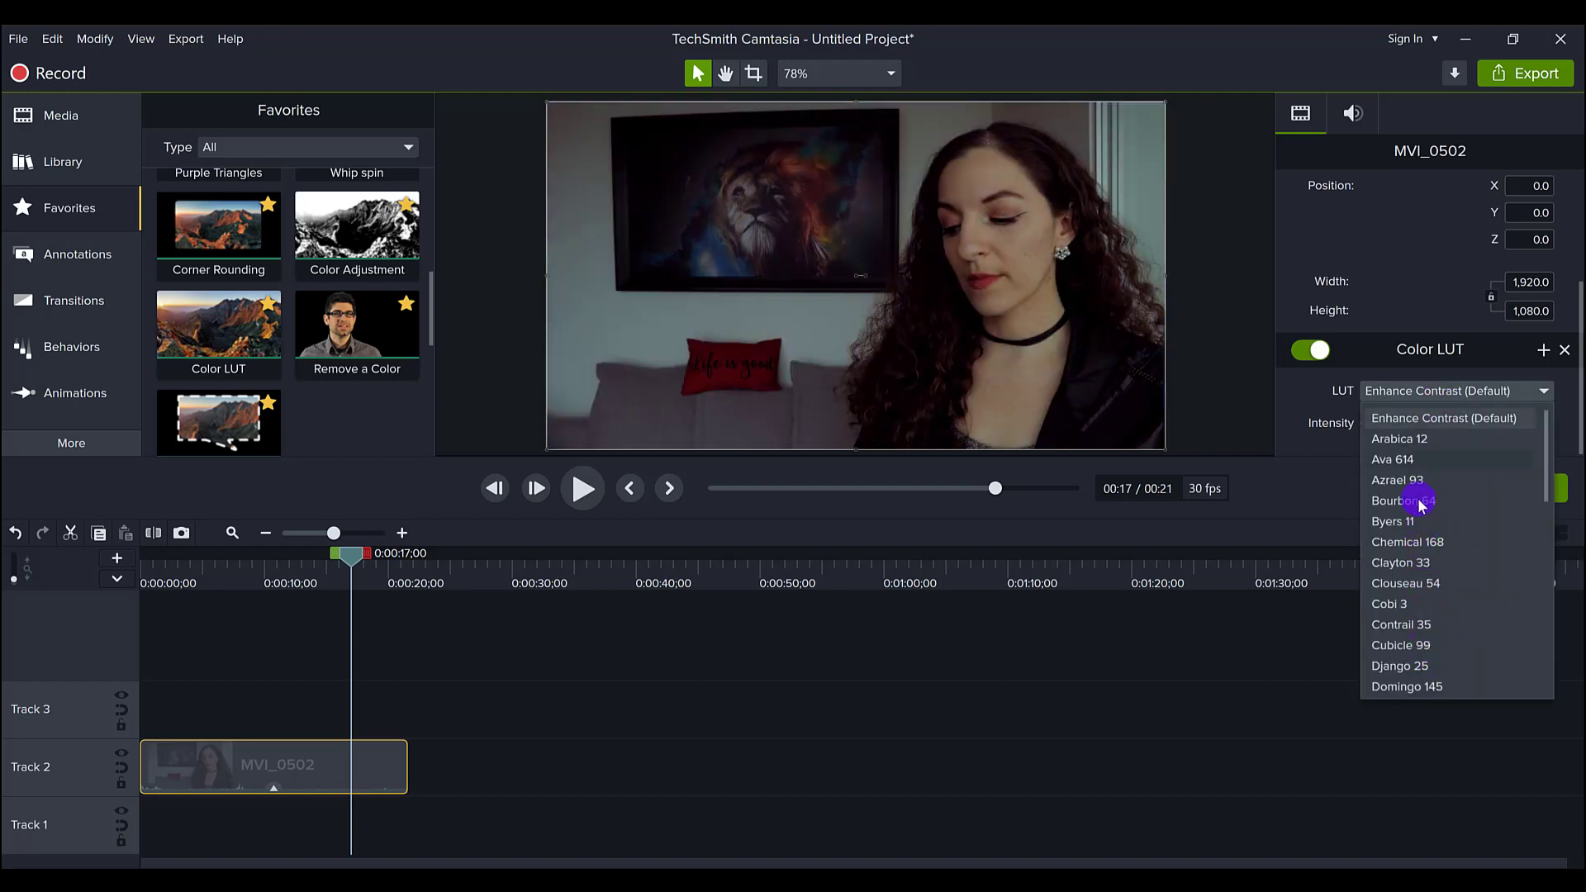
pyautogui.scroll(-3, 1419, 545)
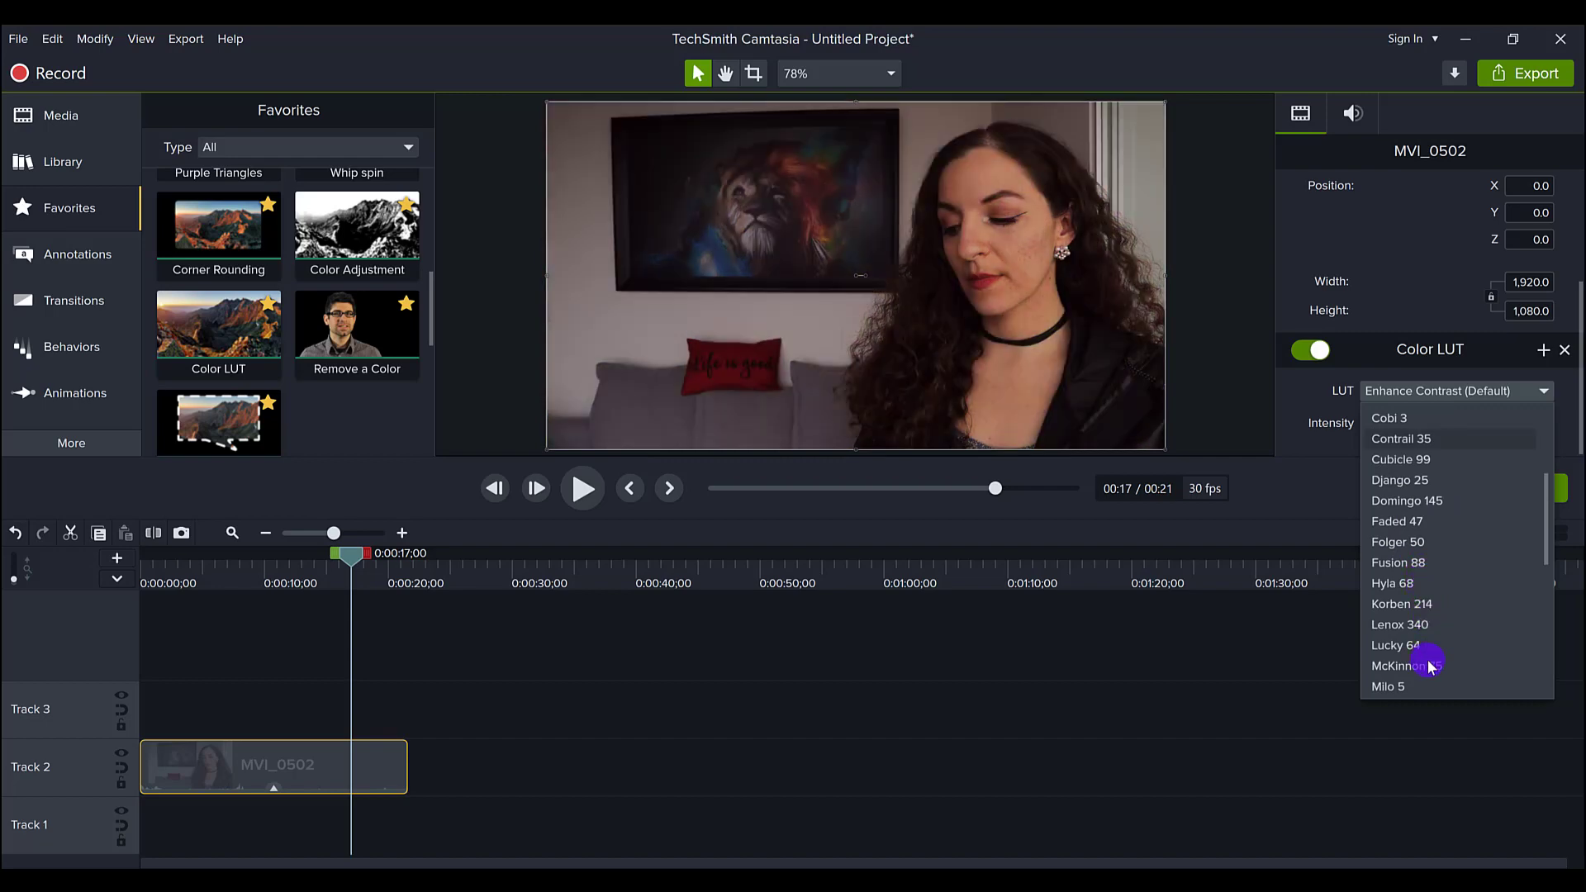
pyautogui.scroll(1, 1415, 573)
pyautogui.scroll(2, 1411, 537)
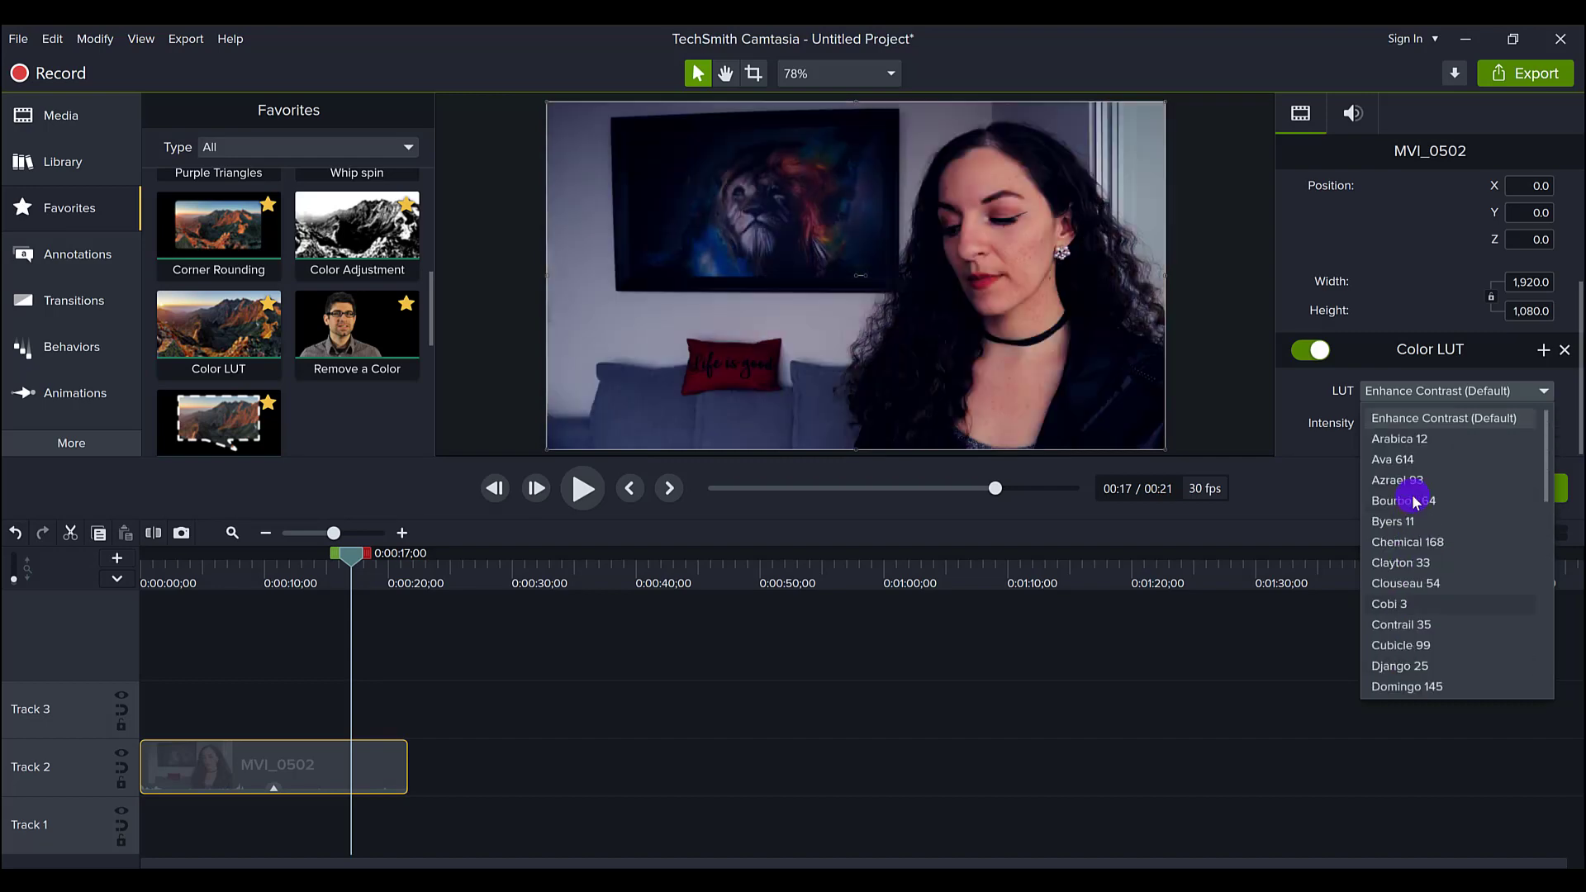
# - Keep Enhance Contrast, compare with the LUT off, and lower its intensity to 55%
pyautogui.click(1404, 421)
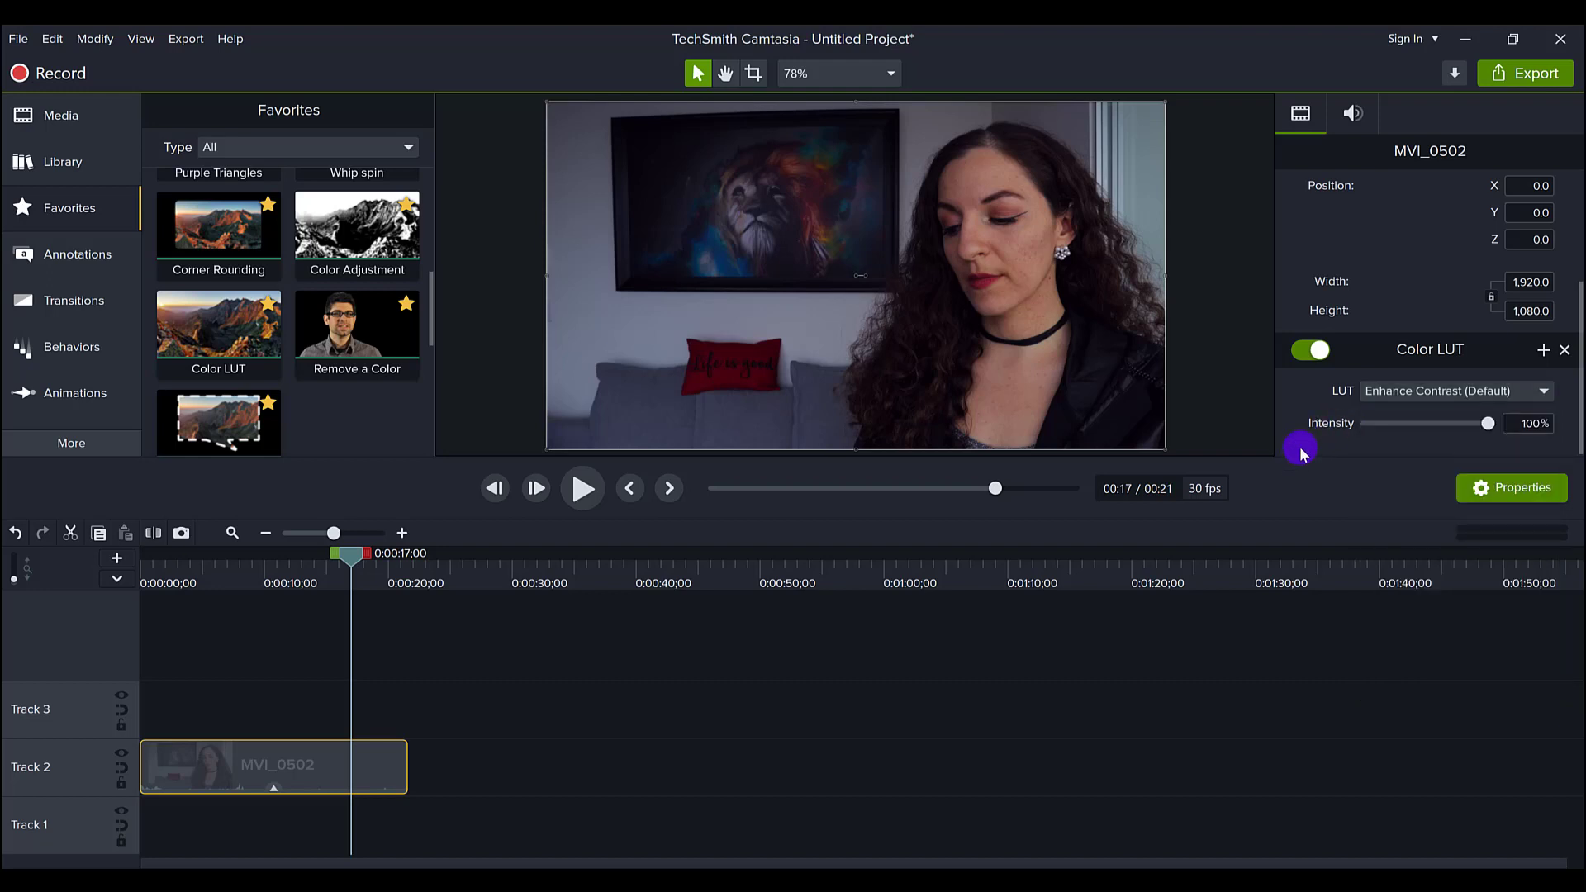
pyautogui.click(1310, 350)
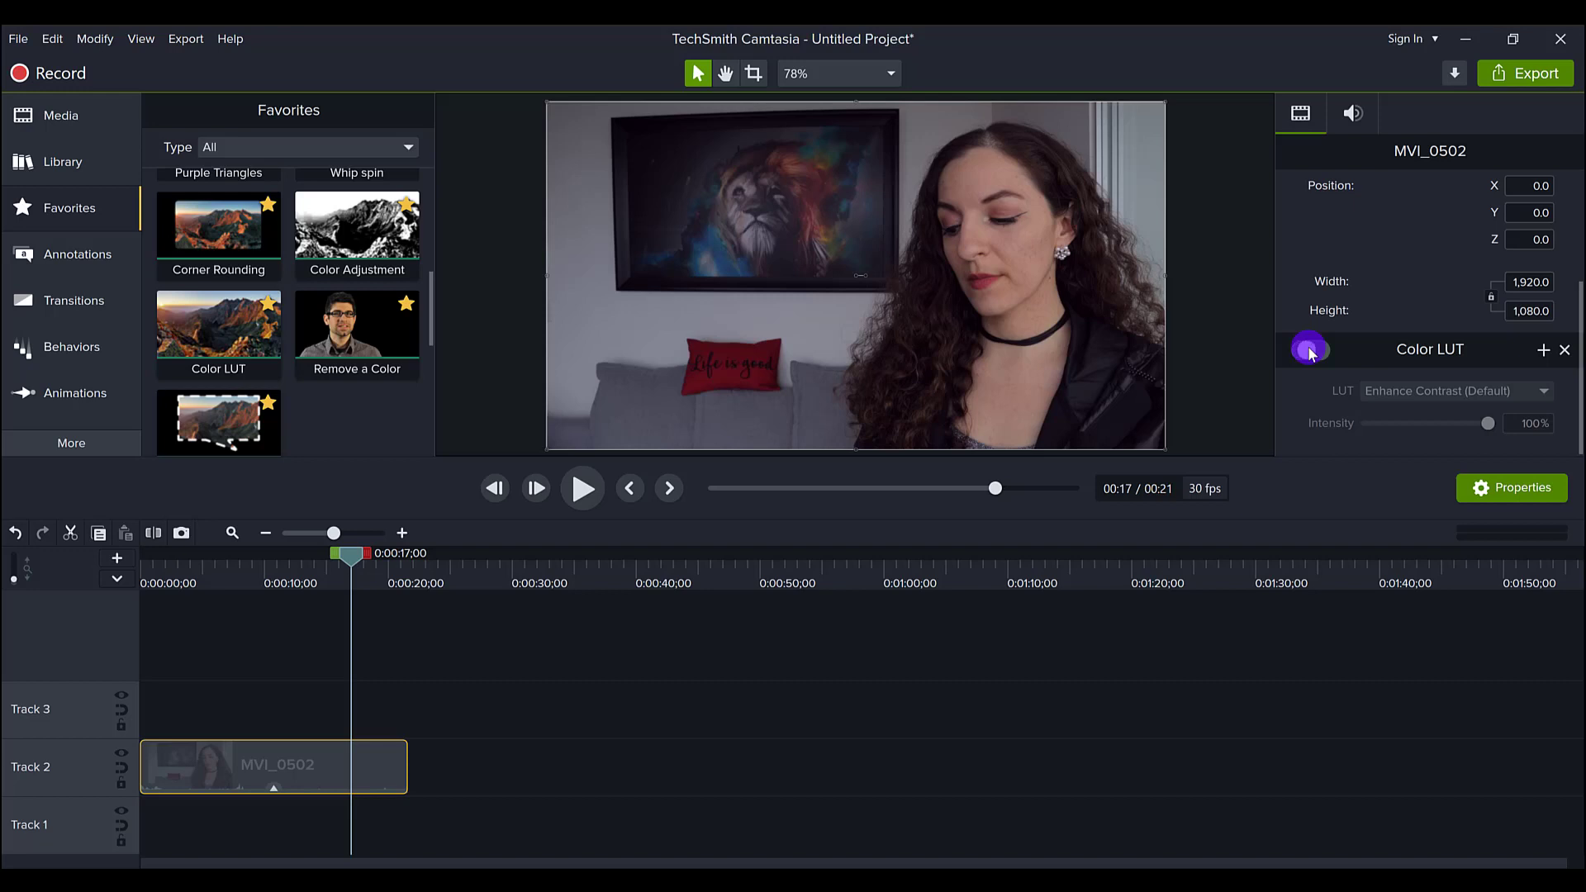
pyautogui.click(1308, 349)
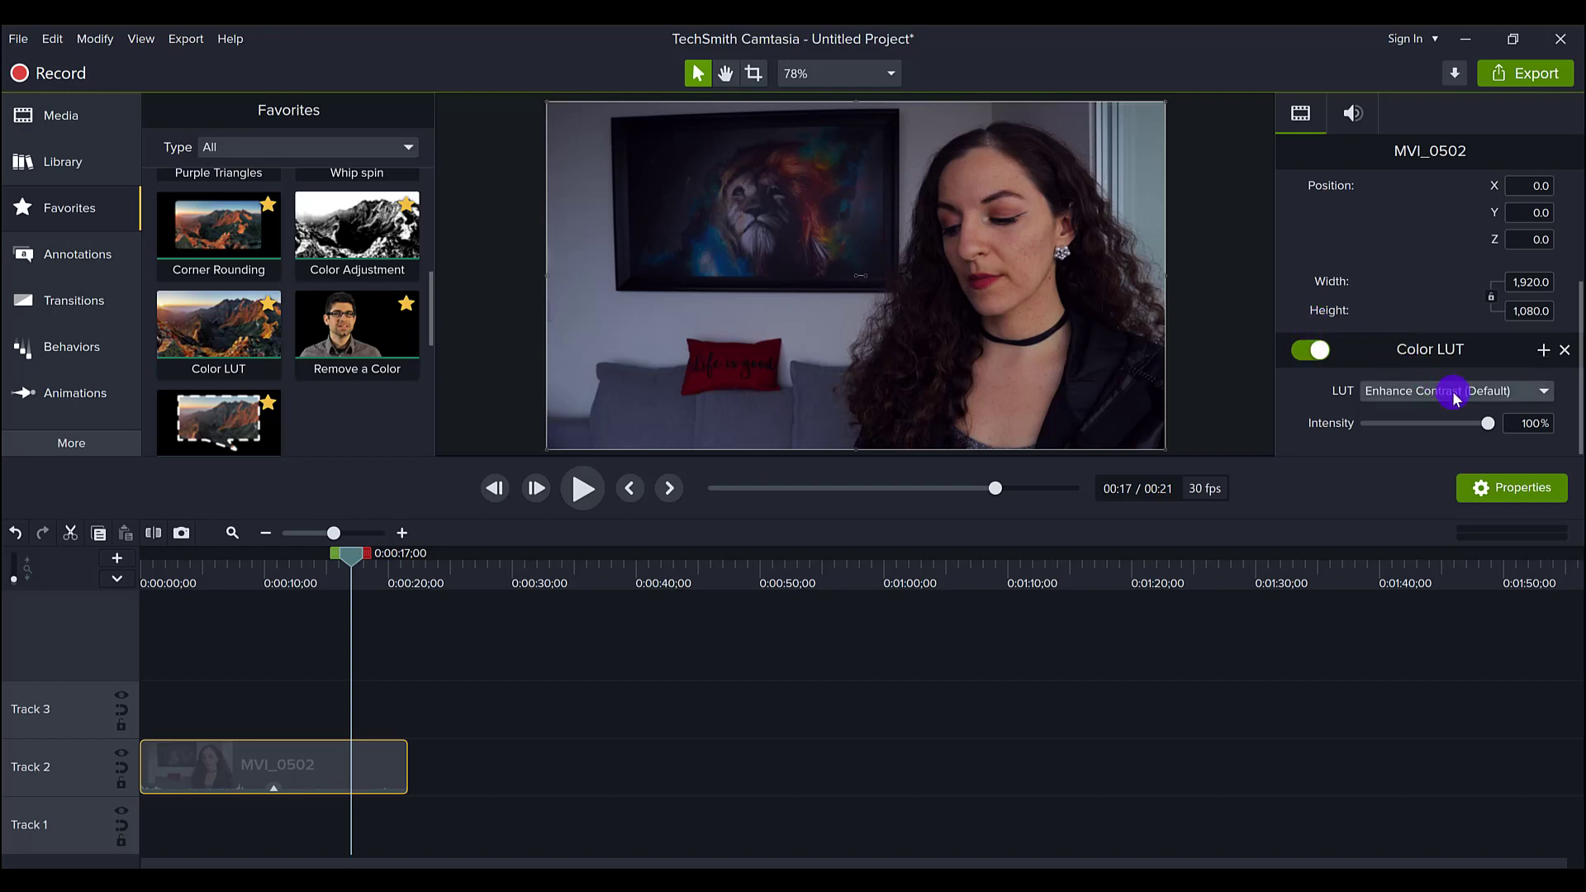
pyautogui.moveTo(1489, 431); pyautogui.dragTo(1430, 426)
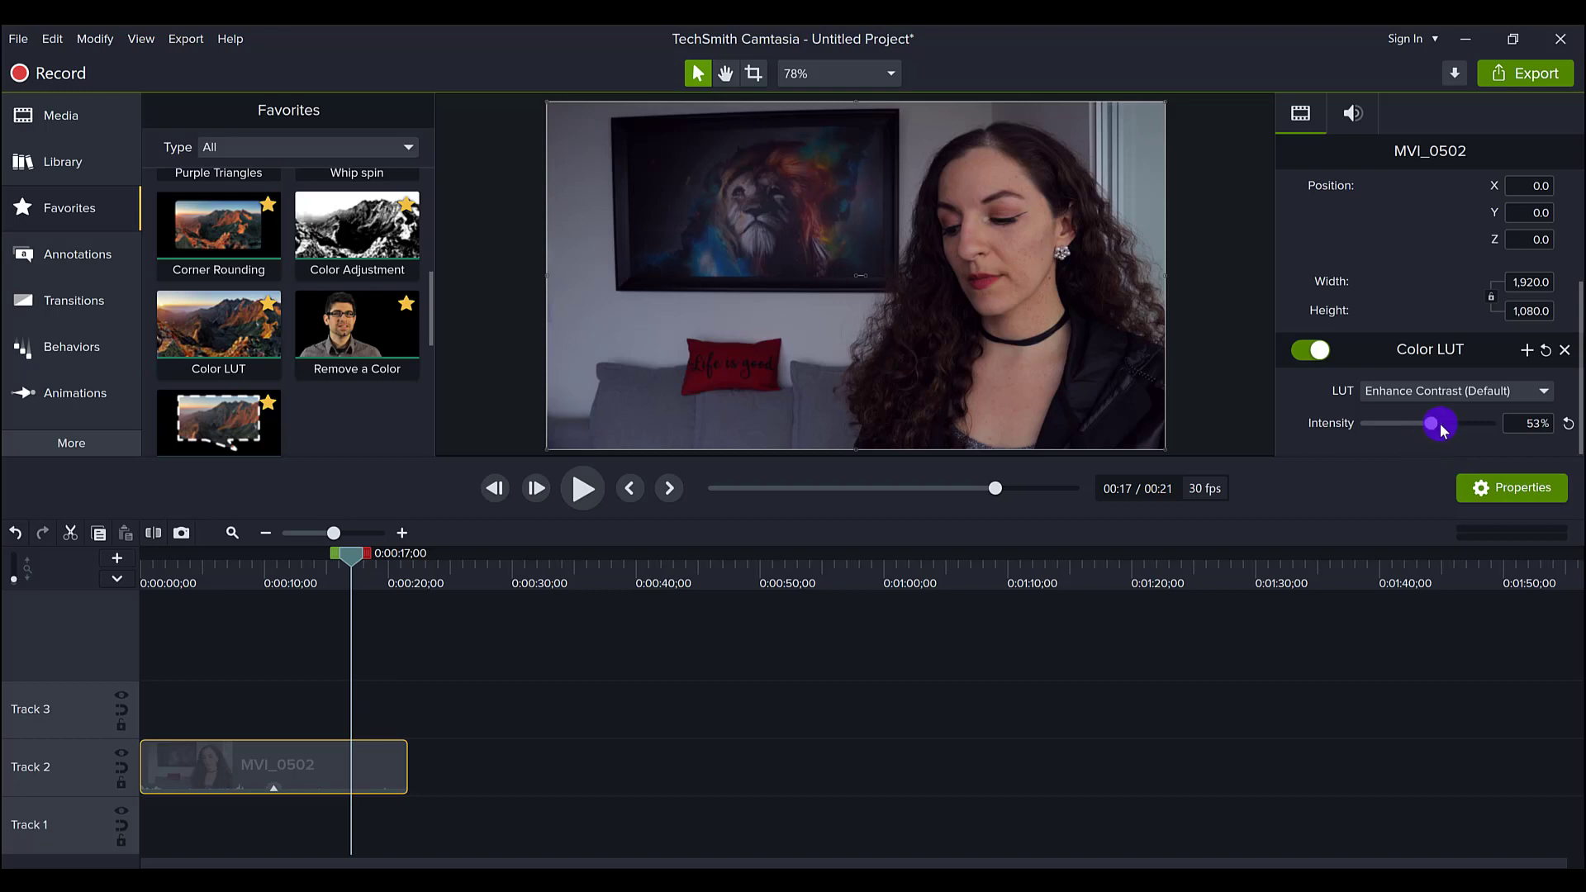
pyautogui.moveTo(1430, 425); pyautogui.dragTo(1435, 423)
# - Toggle the Color LUT off and on repeatedly to compare the 55% result, leaving it on
pyautogui.click(1311, 351)
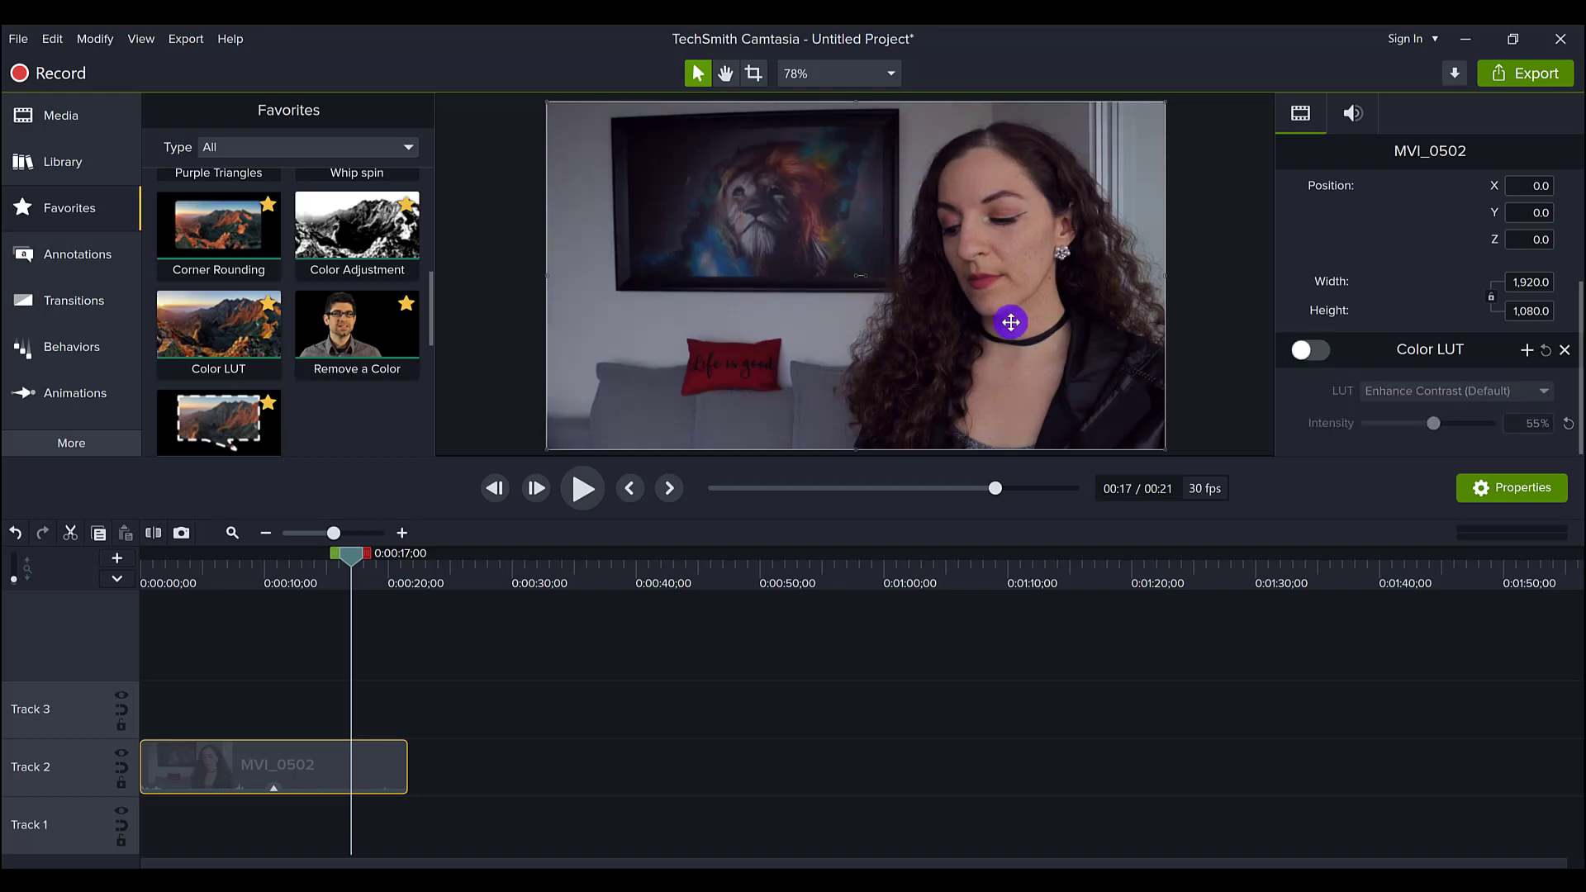
pyautogui.click(1308, 351)
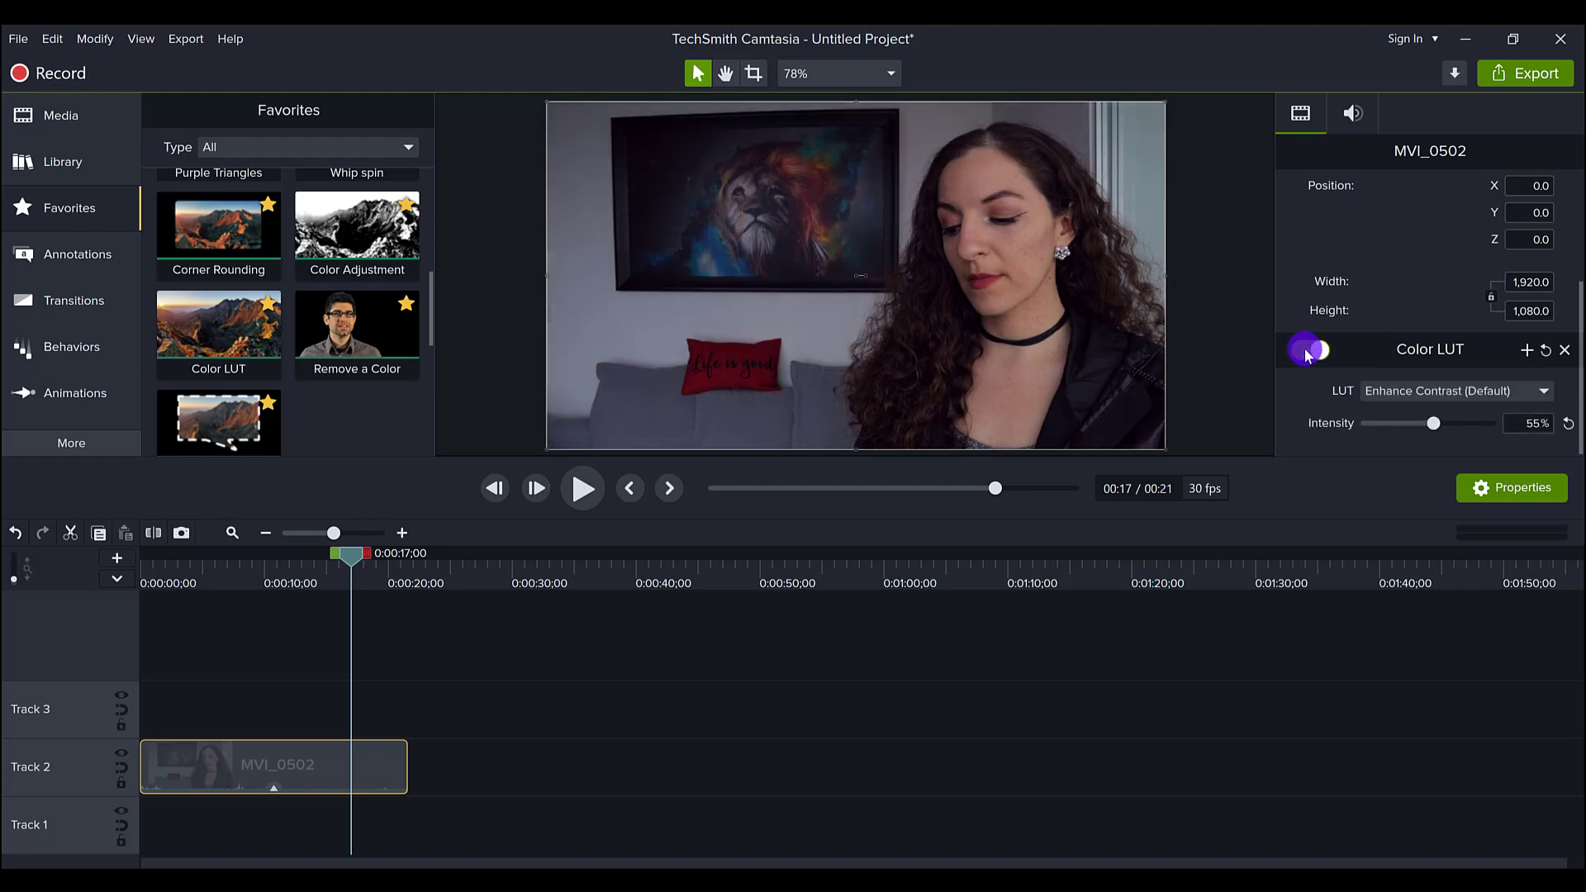
pyautogui.click(1307, 351)
pyautogui.click(1307, 351)
pyautogui.click(1307, 354)
pyautogui.click(1307, 353)
pyautogui.click(1307, 354)
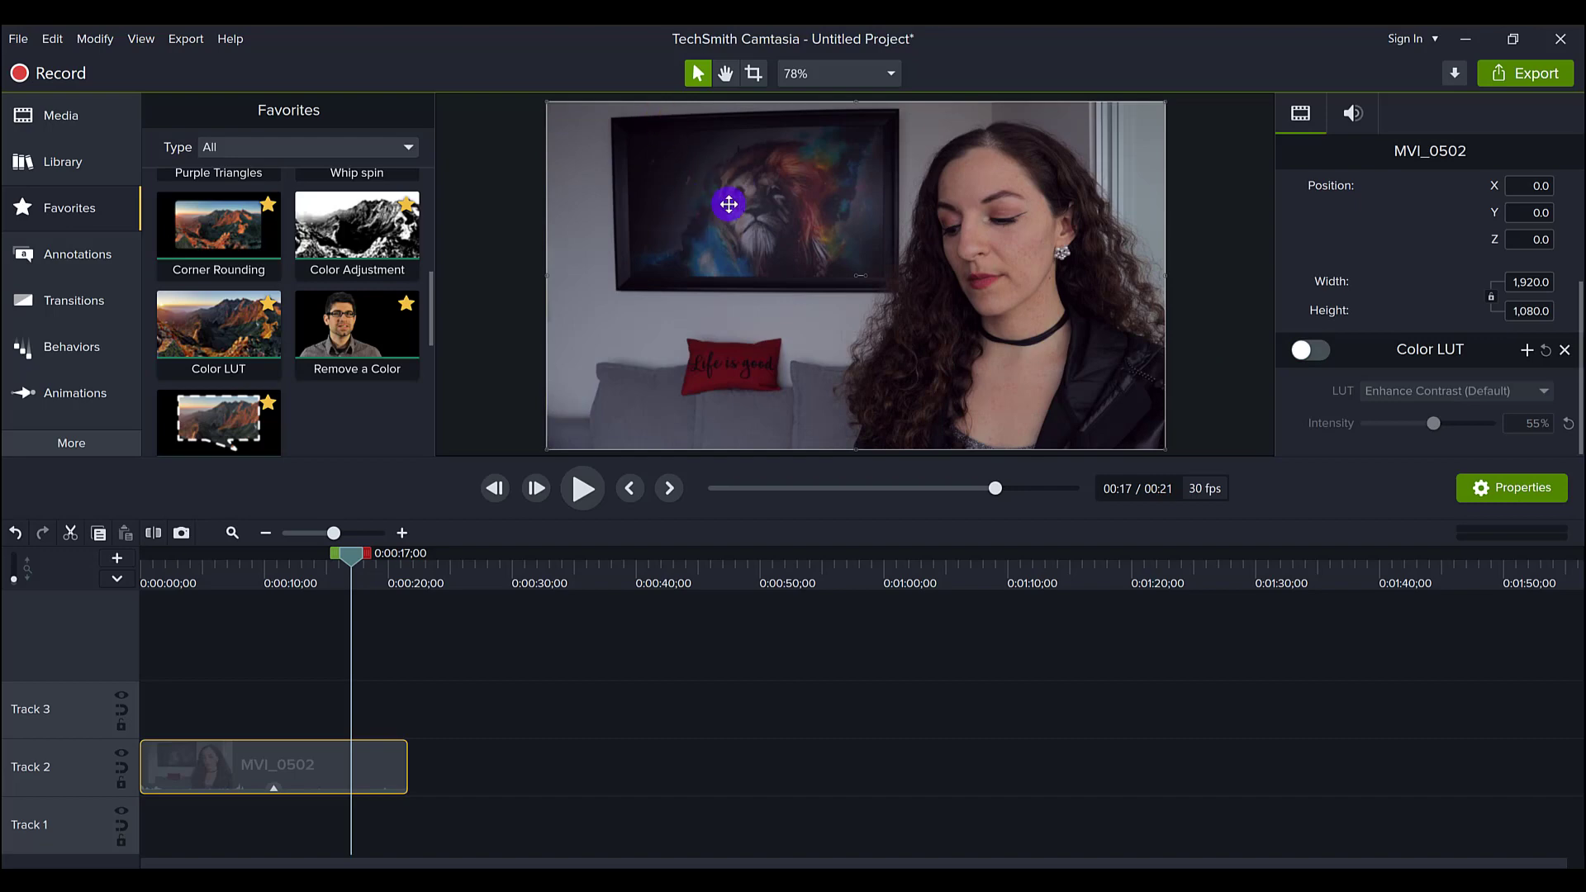
pyautogui.click(1312, 351)
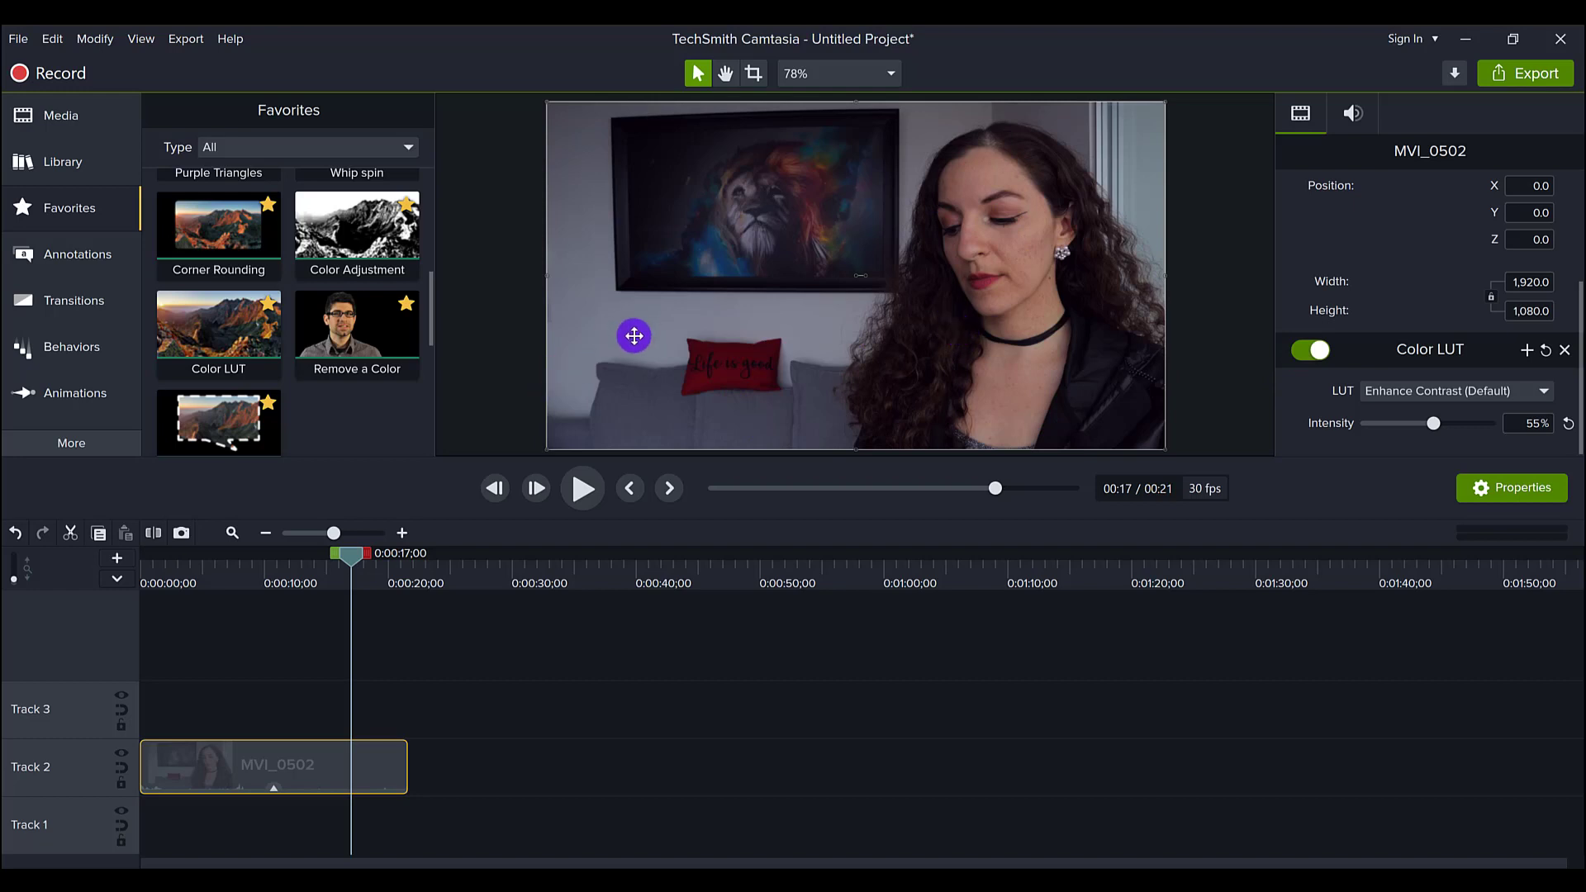
pyautogui.scroll(1, 341, 337)
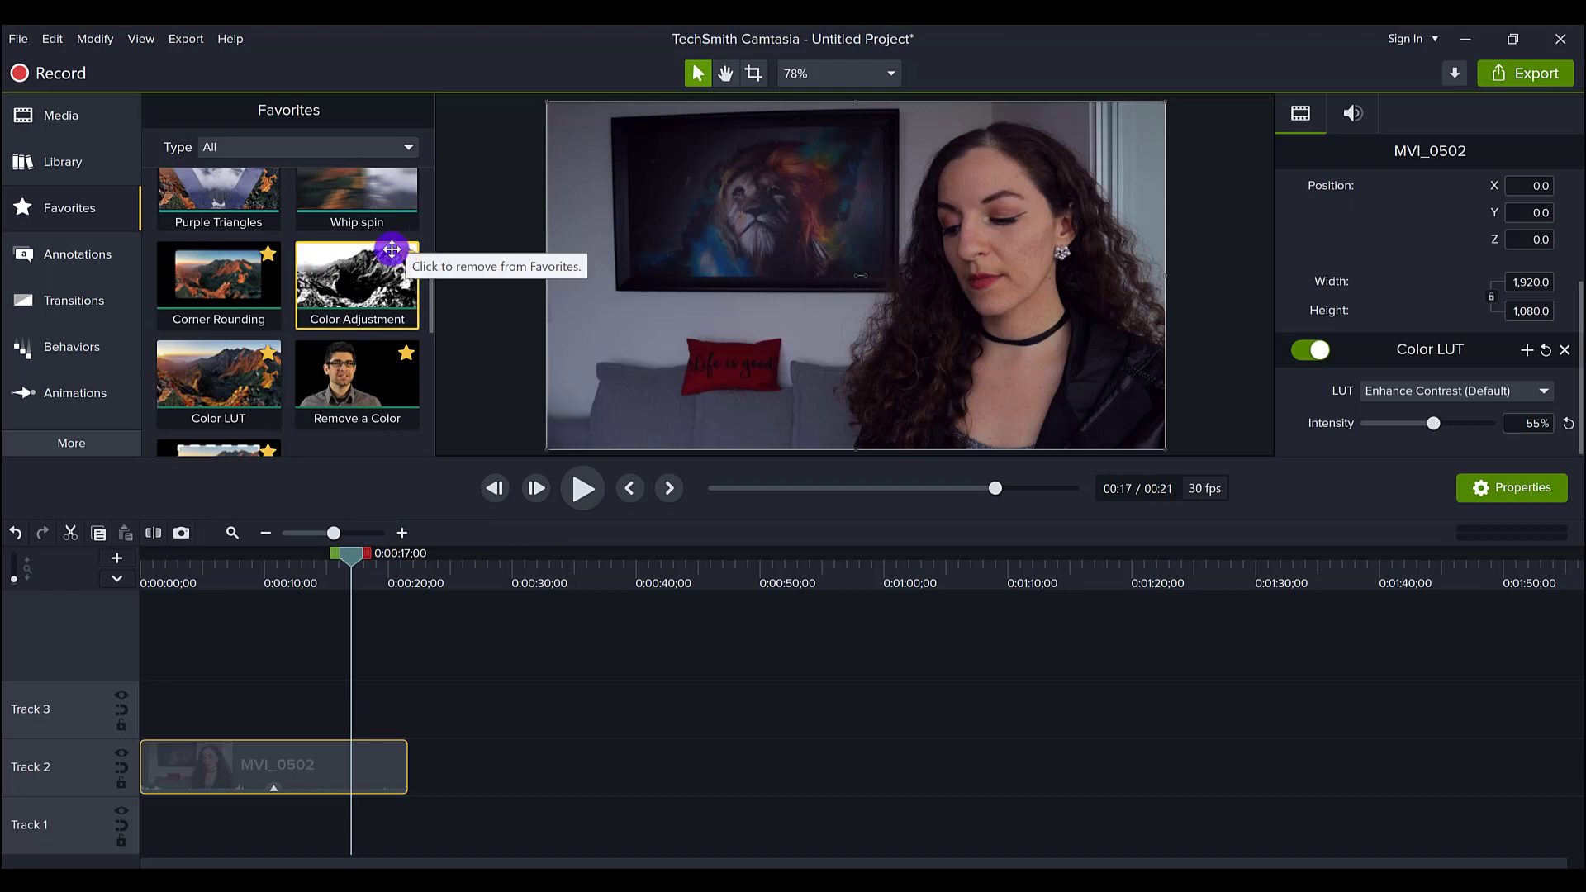
pyautogui.click(68, 445)
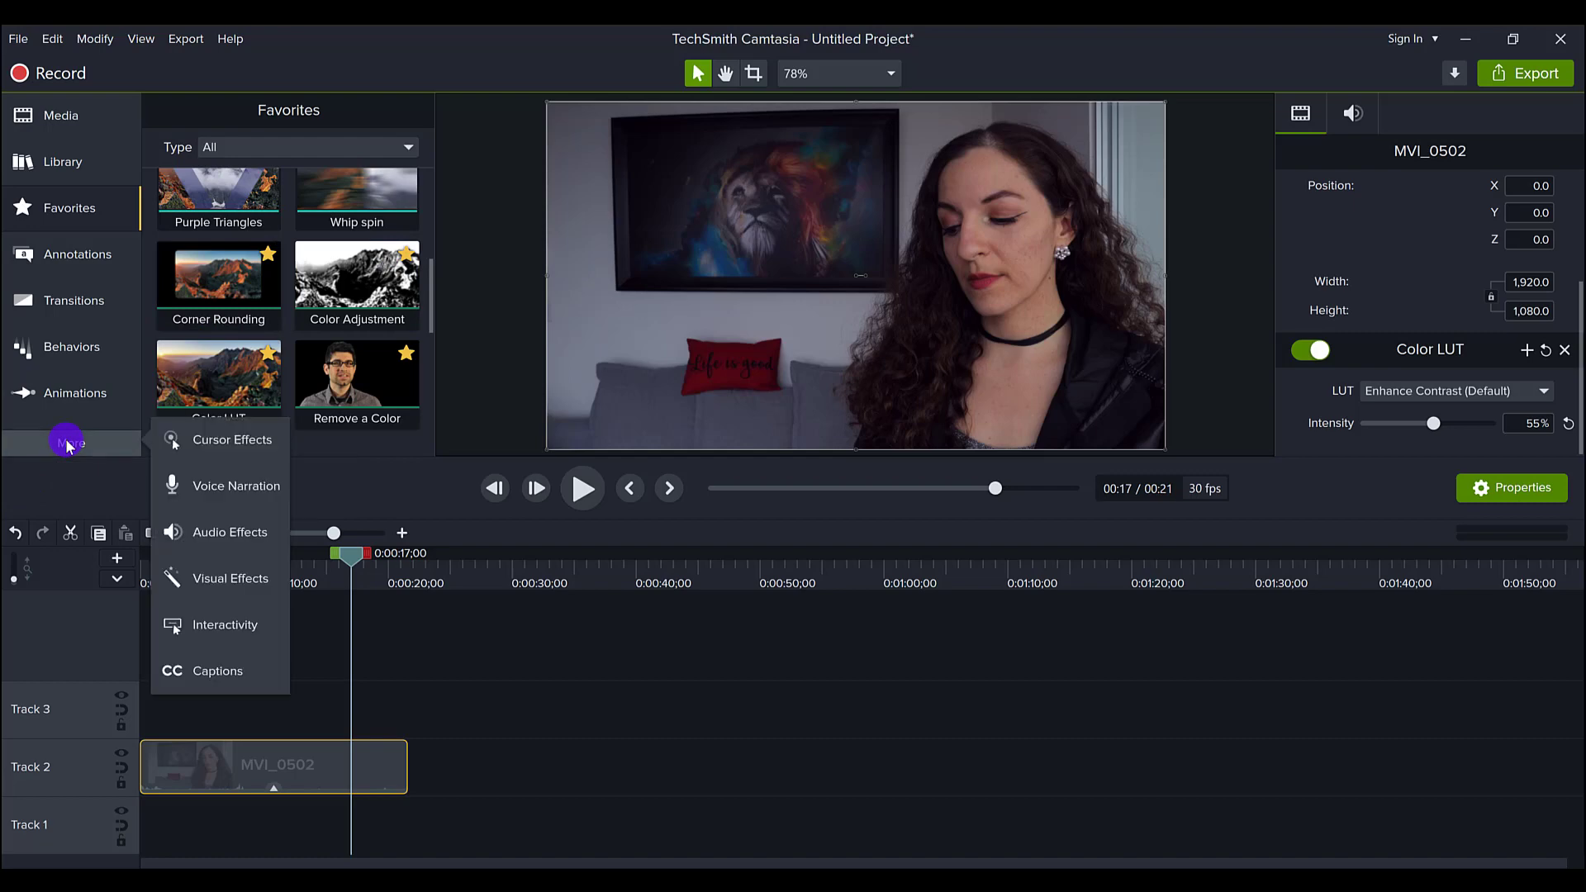
pyautogui.click(200, 583)
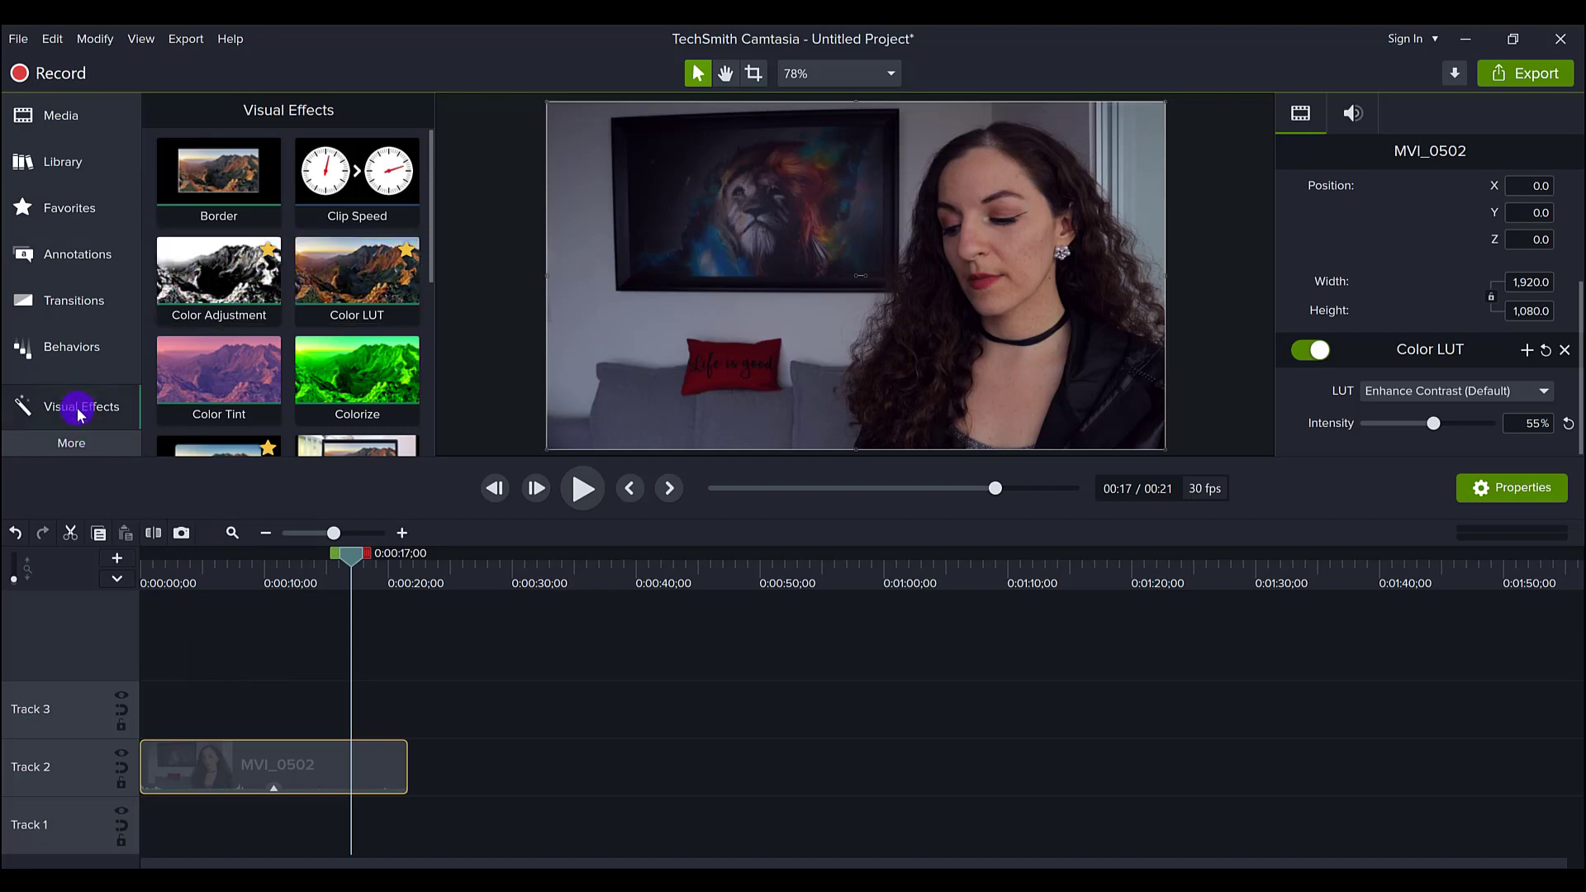
pyautogui.click(58, 208)
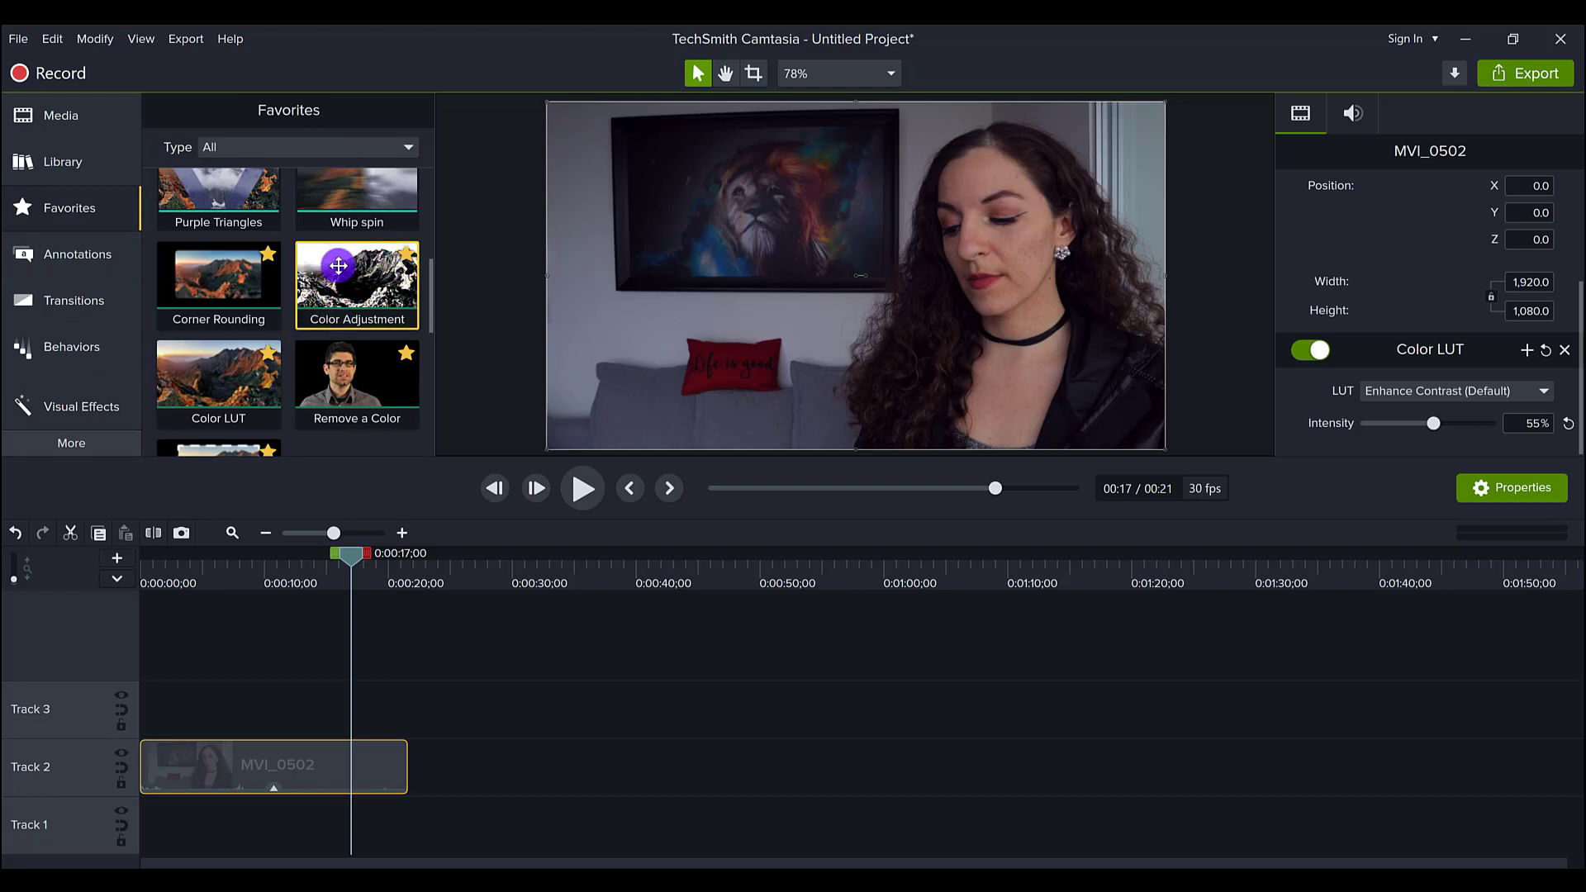
# - Apply Color Adjustment to MVI_0502 with Brightness 15, Contrast 31 and Saturation -21
pyautogui.moveTo(337, 271); pyautogui.dragTo(266, 753)
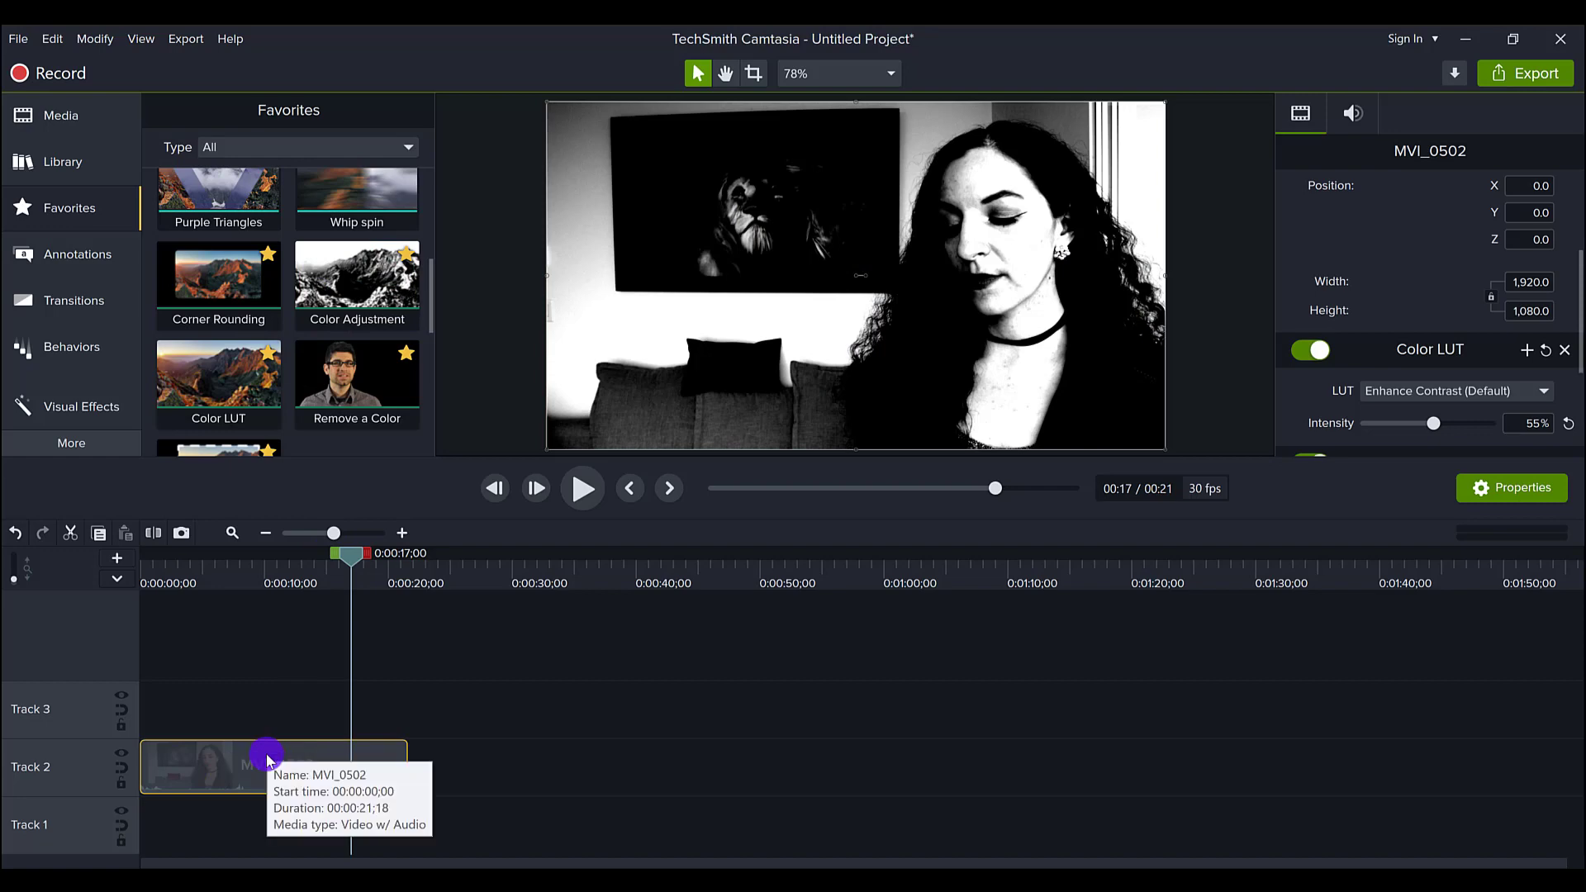
pyautogui.scroll(-3, 1362, 331)
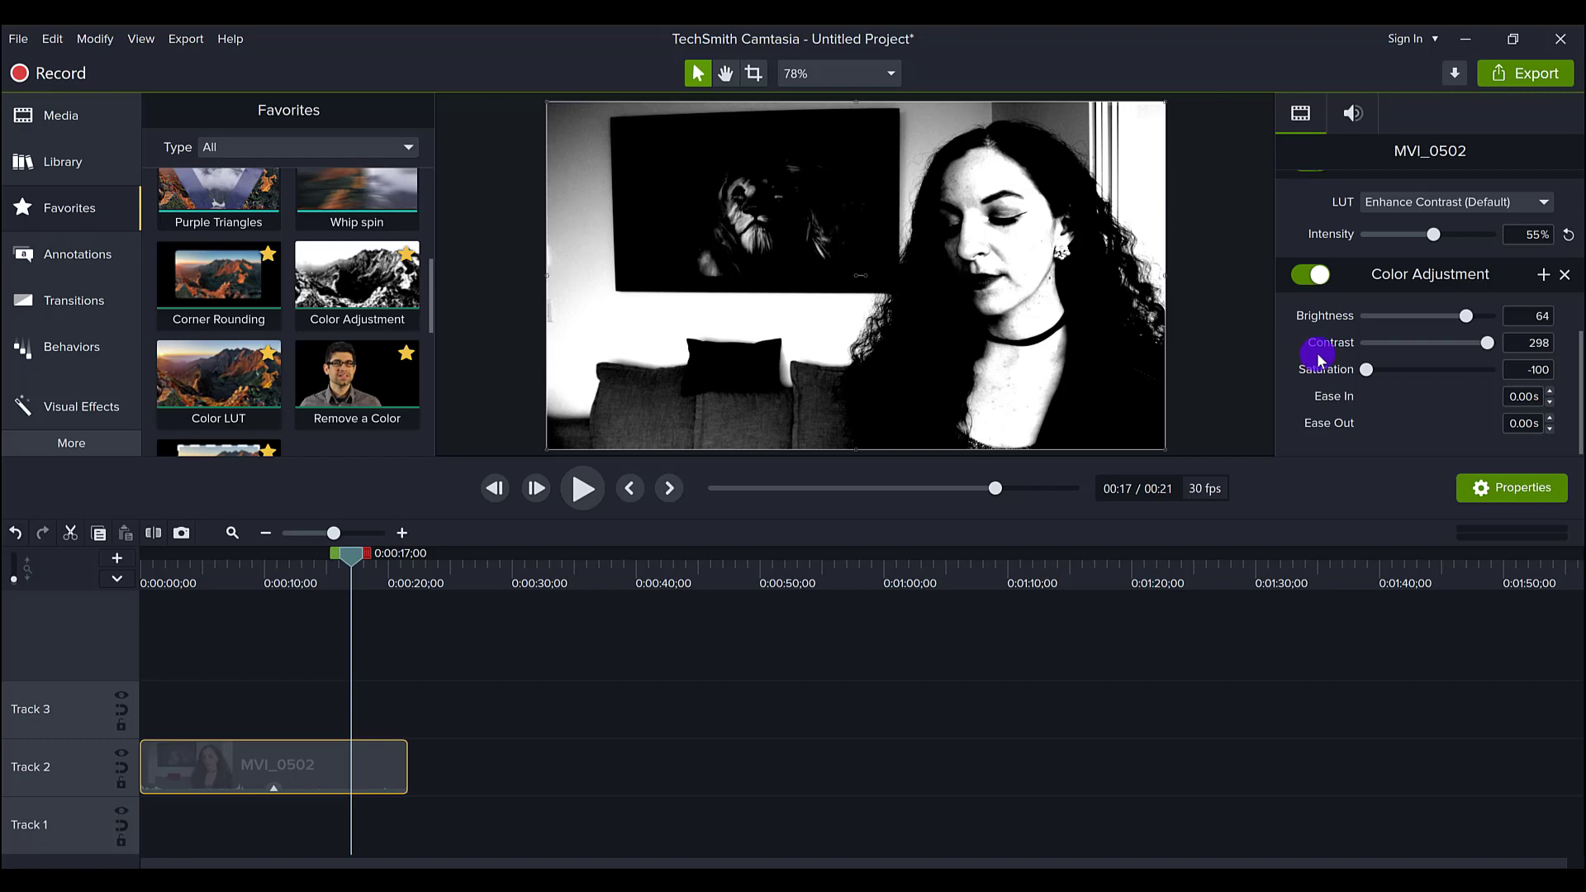
pyautogui.moveTo(1487, 344); pyautogui.dragTo(1426, 365)
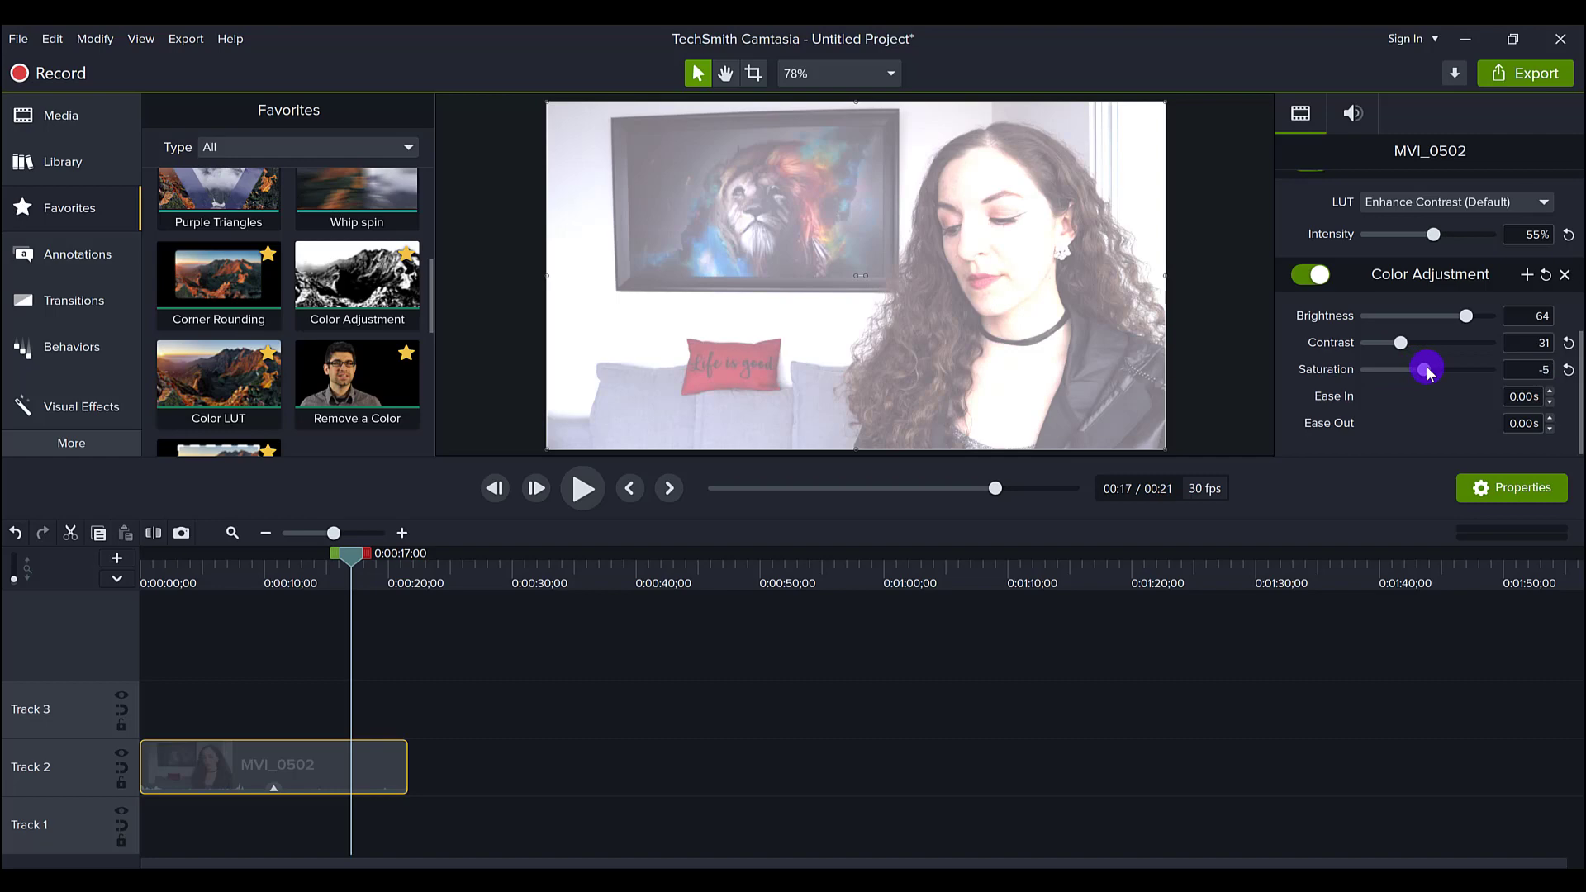
pyautogui.moveTo(1471, 316); pyautogui.dragTo(1439, 315)
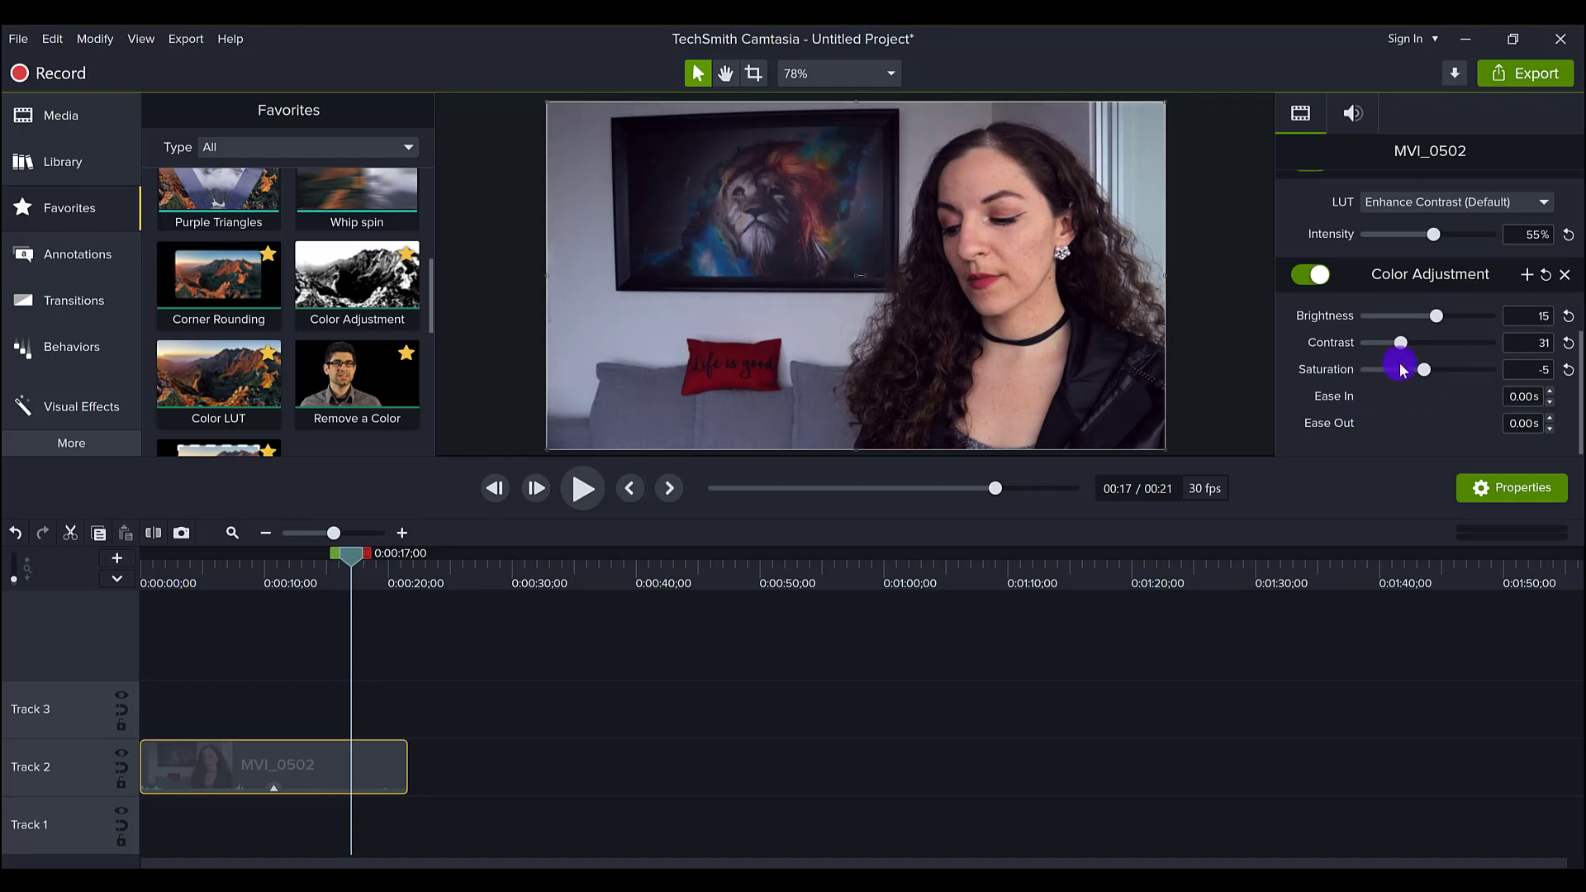
pyautogui.moveTo(1425, 368); pyautogui.dragTo(1414, 365)
pyautogui.moveTo(251, 569)
pyautogui.mouseDown()
pyautogui.moveTo(269, 572)
pyautogui.moveTo(202, 574)
pyautogui.moveTo(187, 599)
pyautogui.moveTo(385, 613)
pyautogui.moveTo(325, 584)
pyautogui.moveTo(256, 583)
pyautogui.mouseUp()
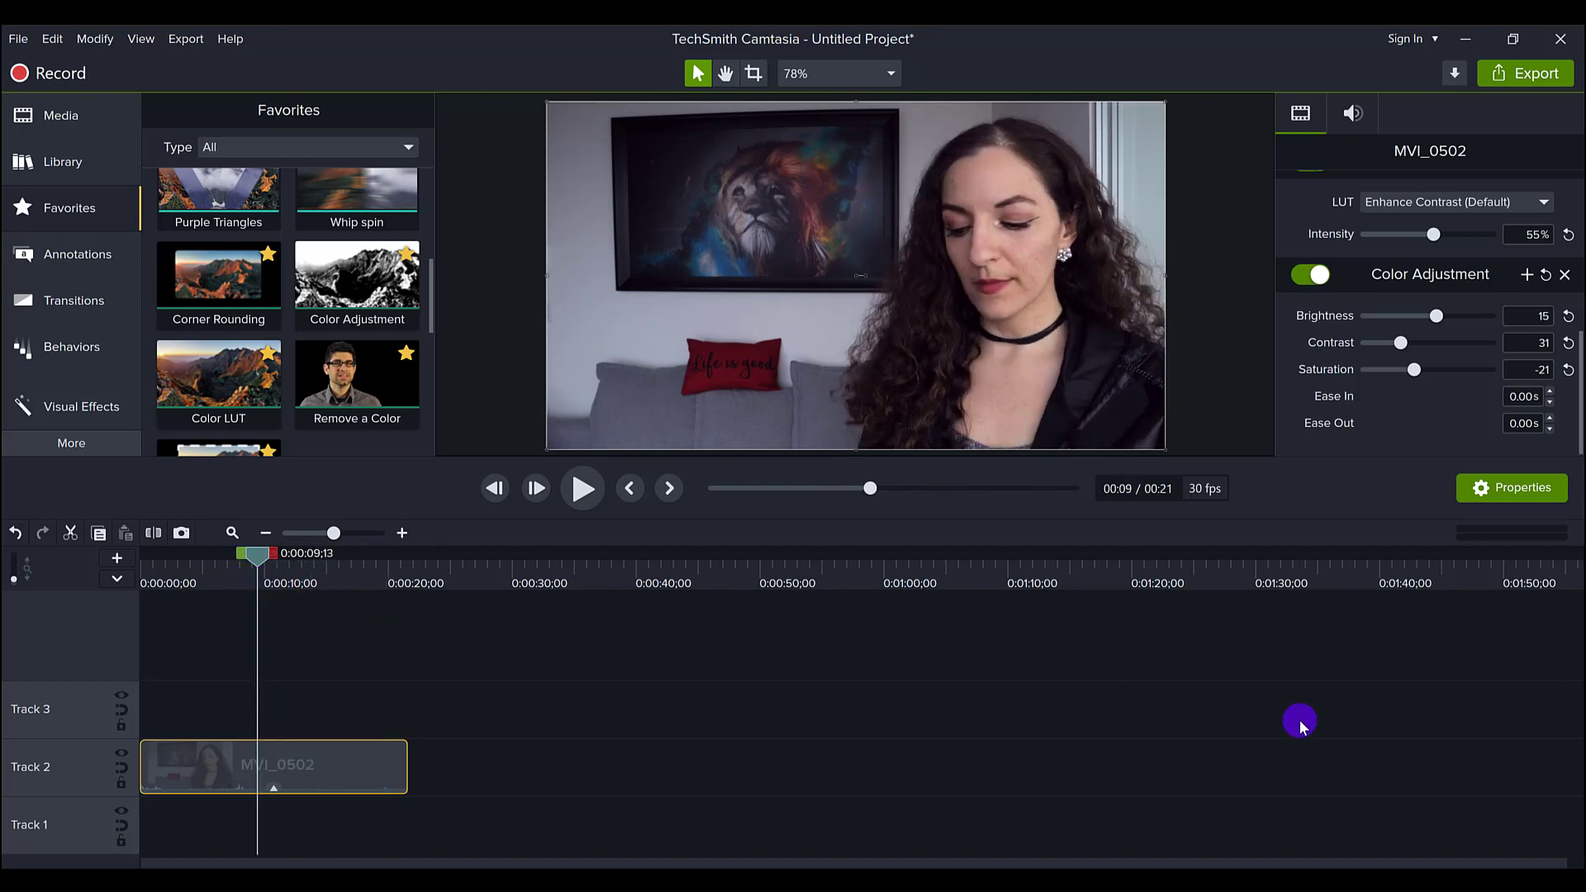
pyautogui.scroll(3, 1442, 425)
pyautogui.scroll(-2, 1429, 404)
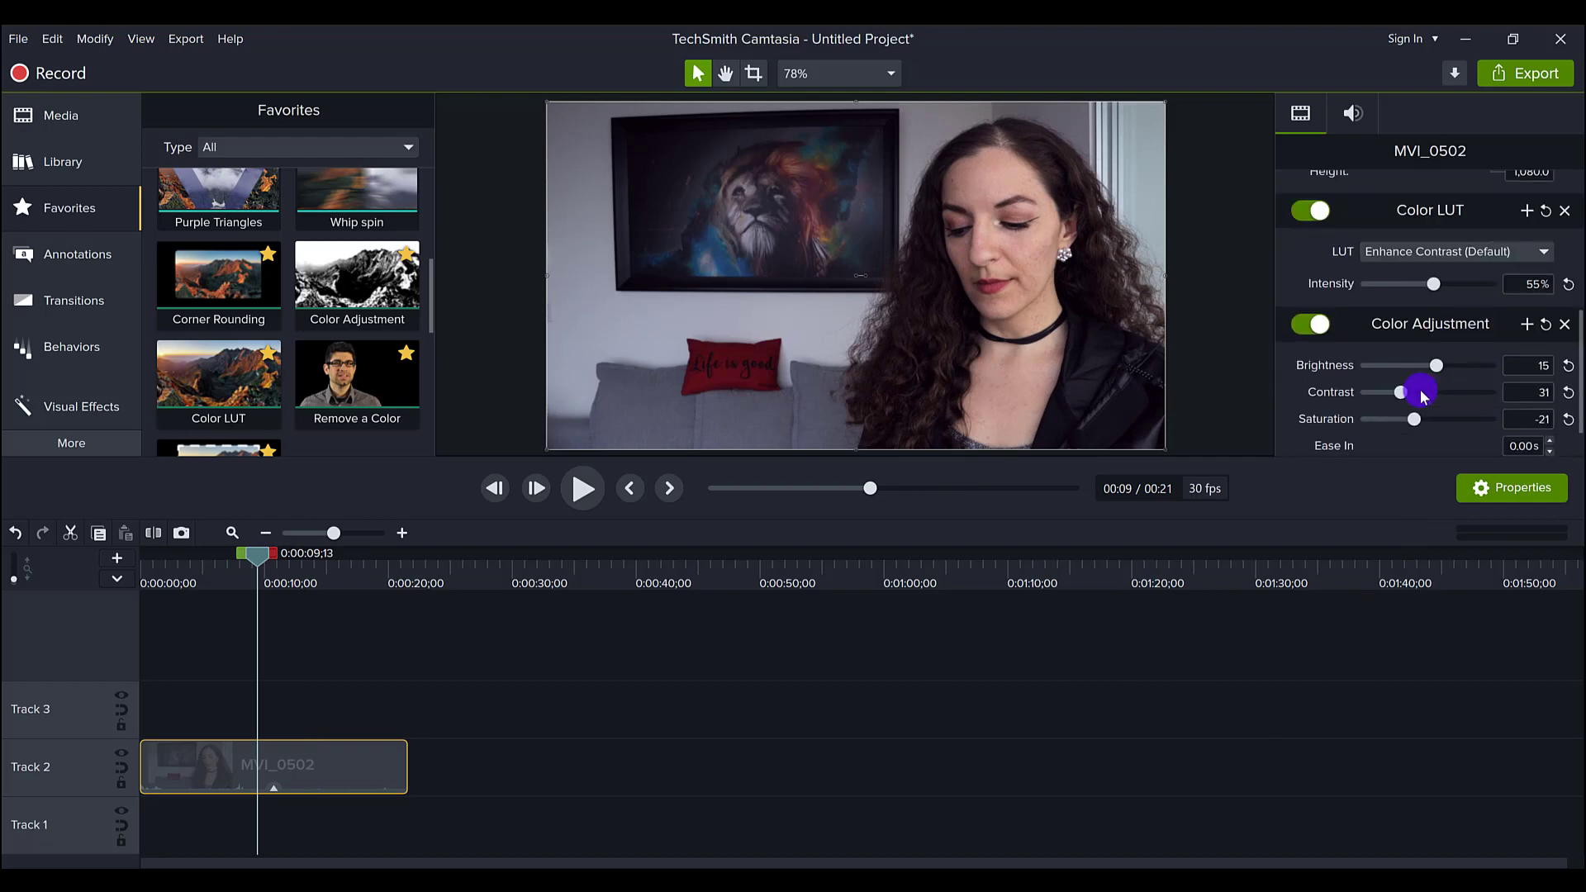
pyautogui.click(1315, 326)
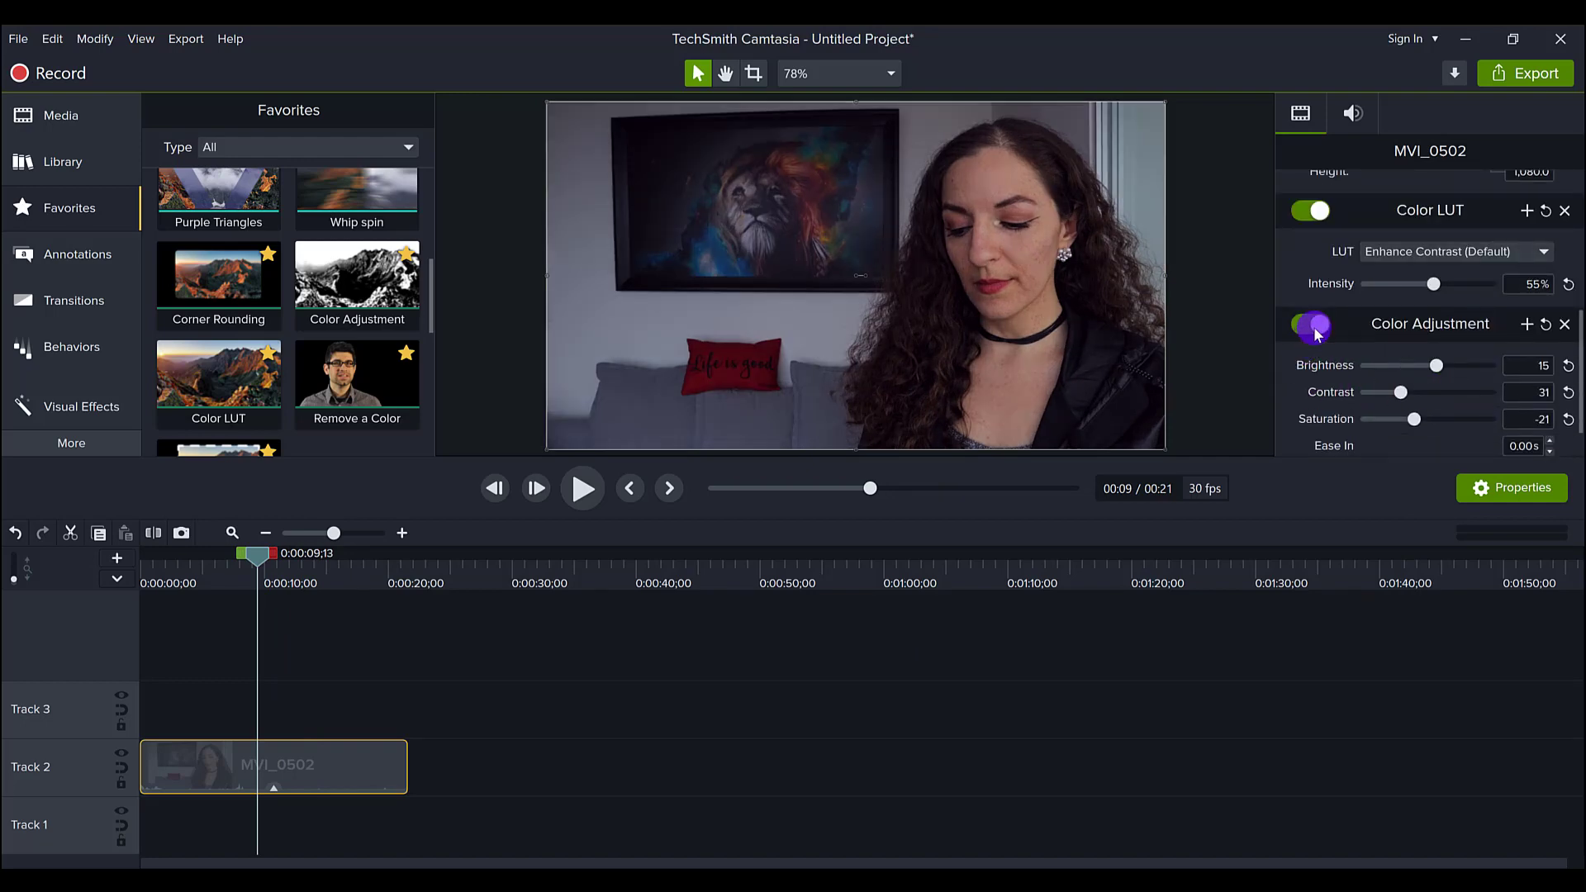
pyautogui.click(1318, 212)
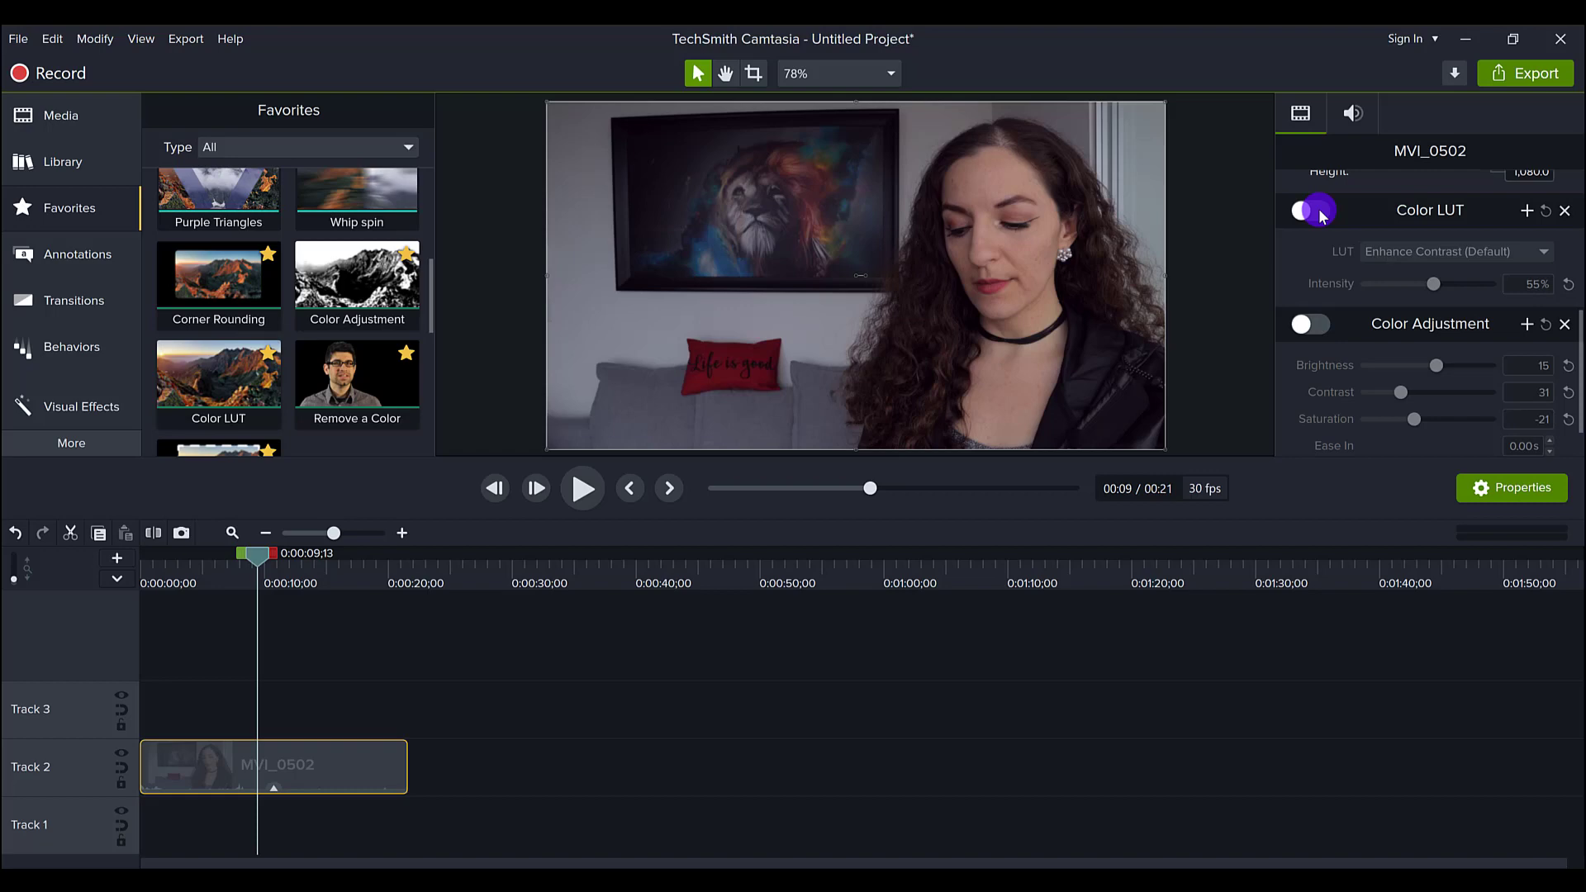
pyautogui.click(1314, 213)
pyautogui.click(1306, 328)
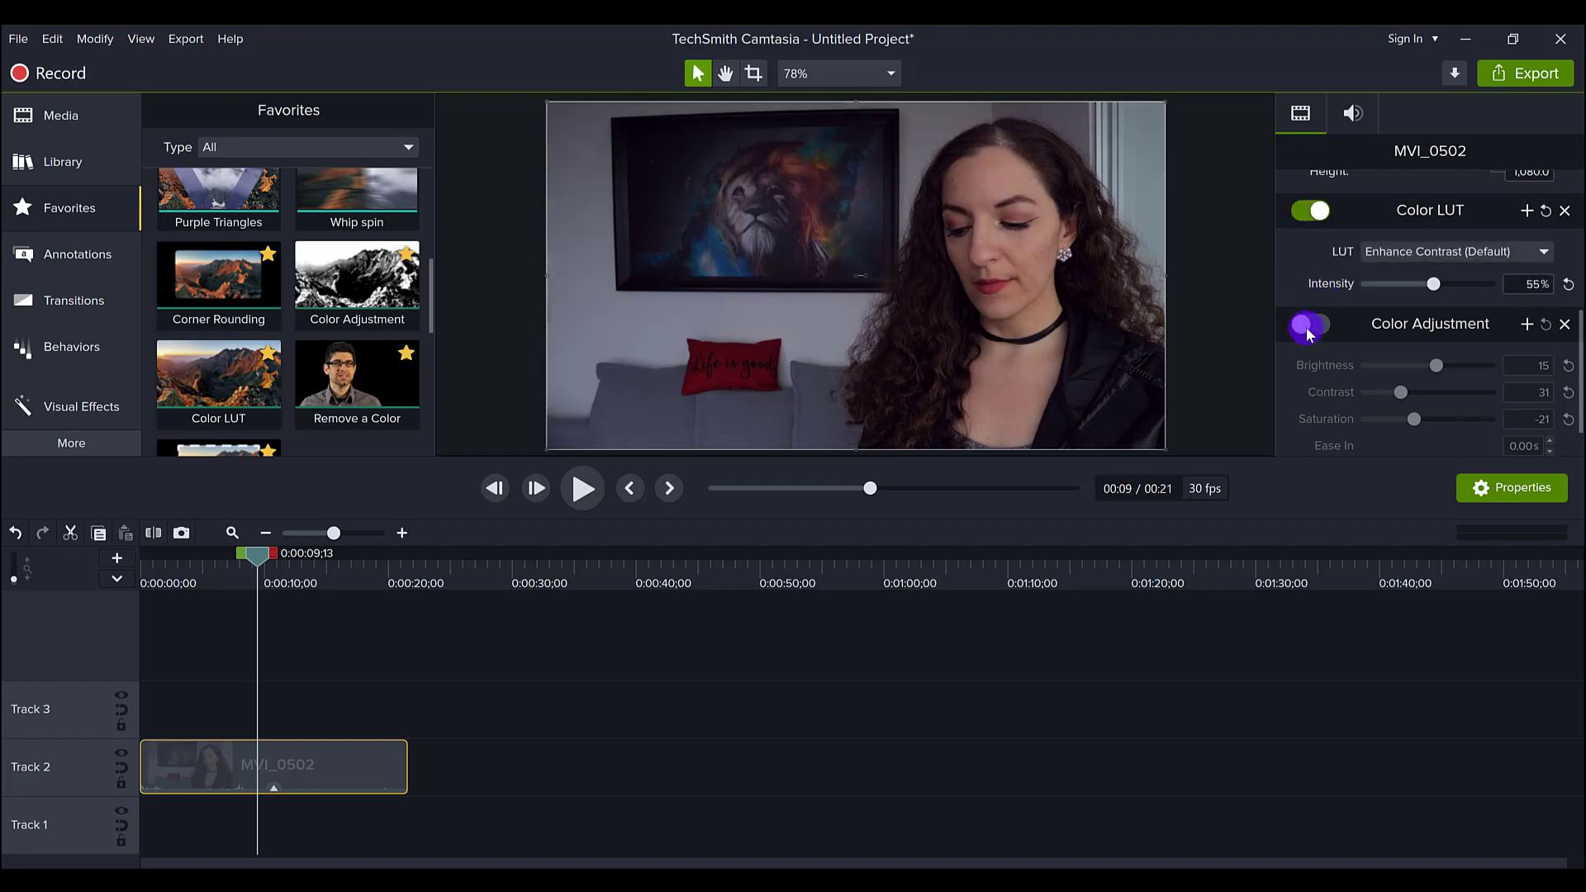
pyautogui.moveTo(276, 583); pyautogui.dragTo(338, 581)
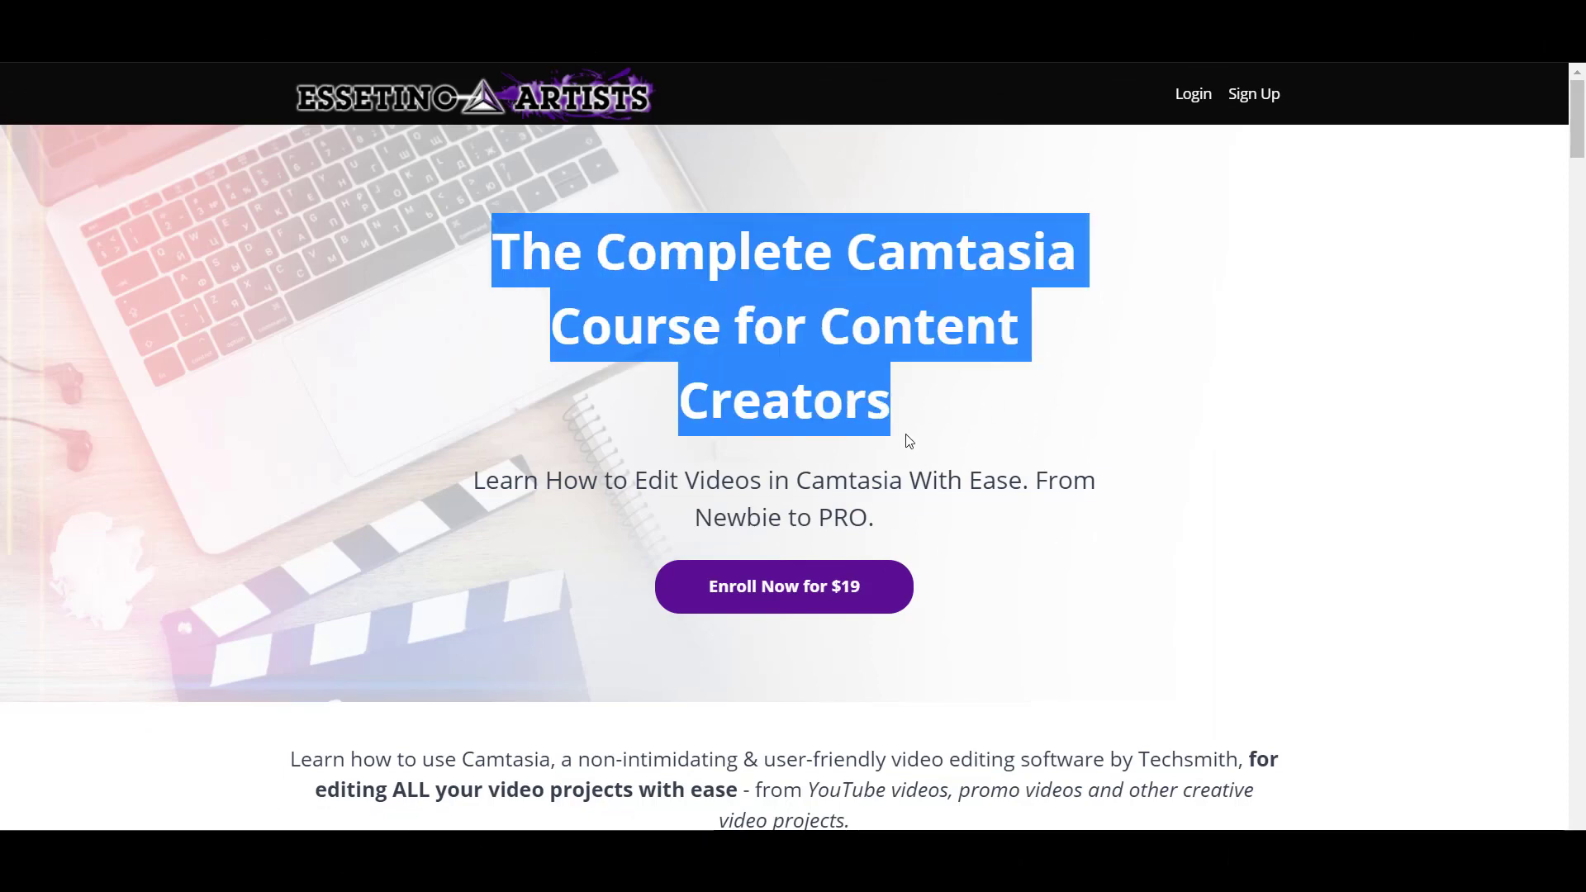
# - Scroll the course page's curriculum from Introduction and The Basics through Creative Techniques Effects
pyautogui.click(971, 545)
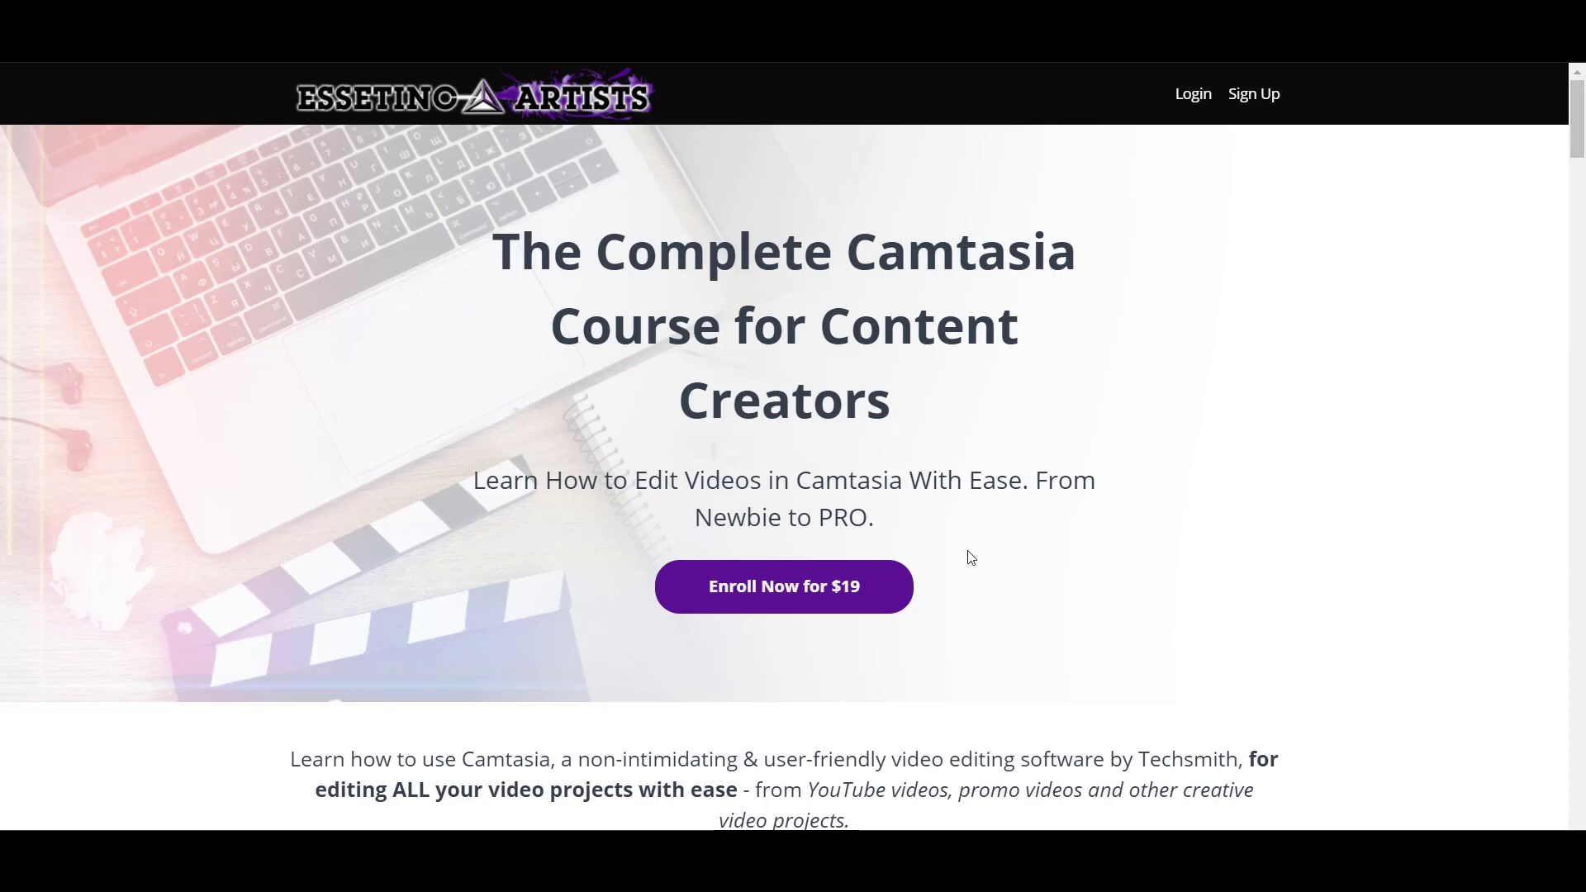
pyautogui.scroll(-3, 969, 550)
pyautogui.scroll(-7, 969, 550)
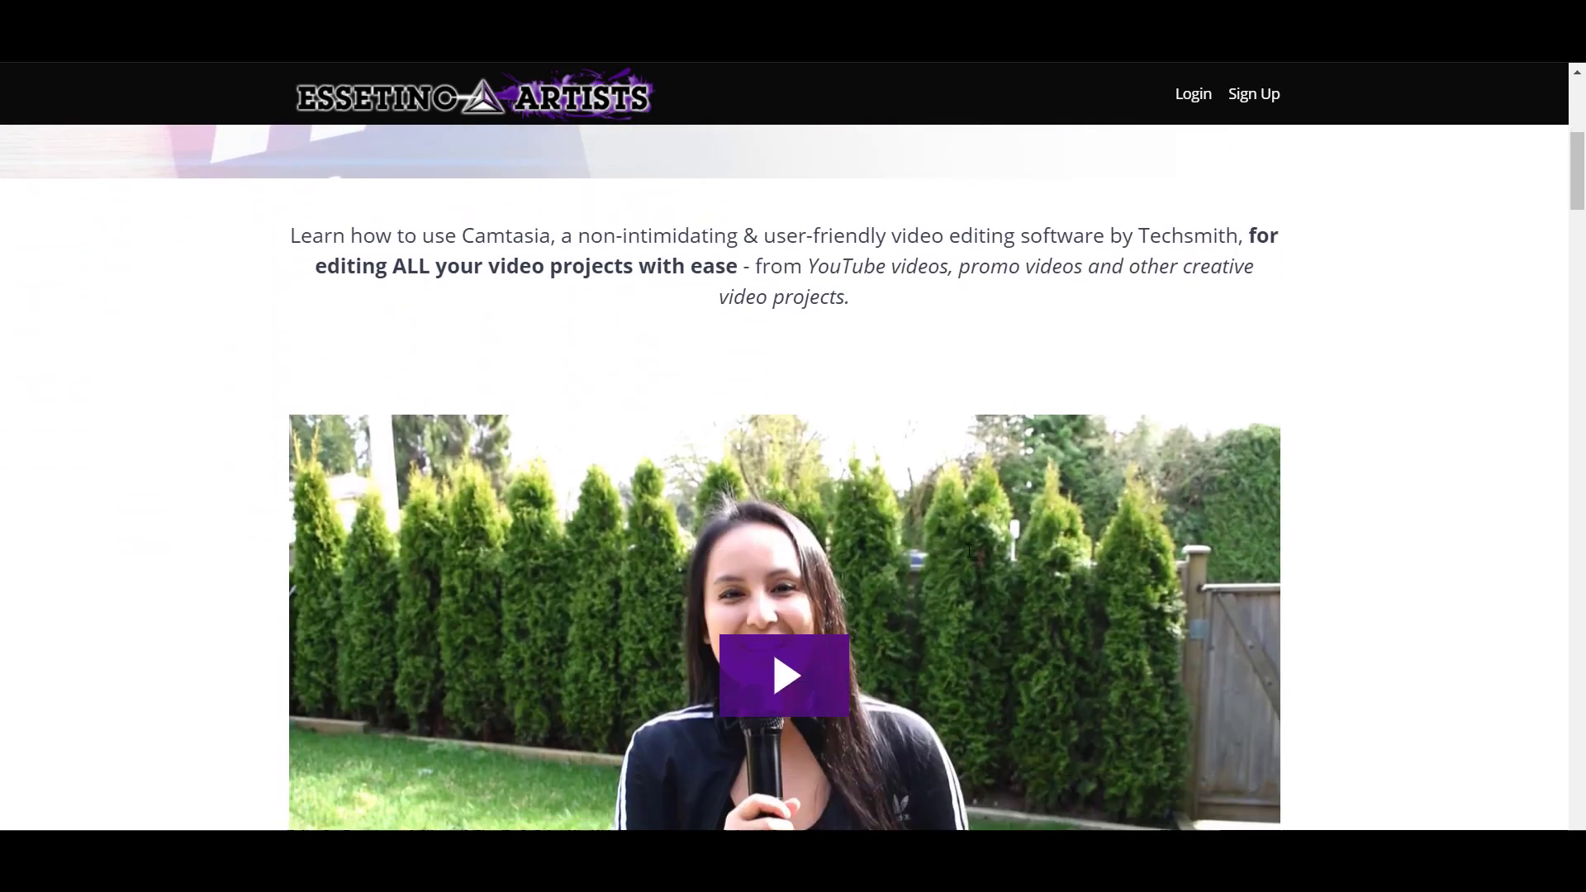
pyautogui.scroll(-8, 968, 550)
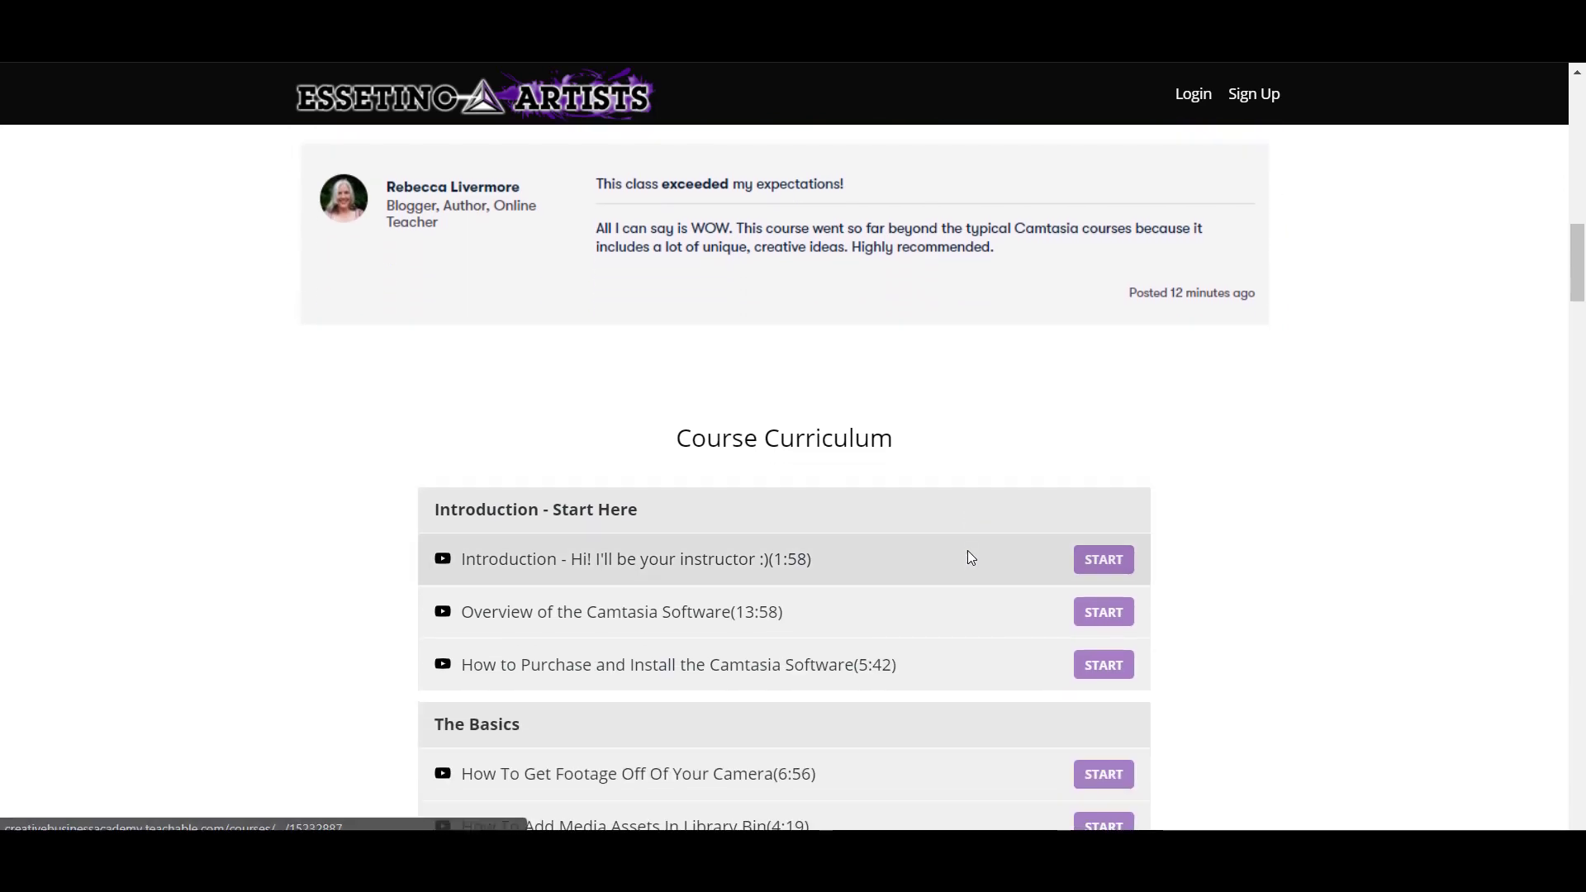
pyautogui.scroll(-4, 970, 558)
pyautogui.scroll(-9, 971, 558)
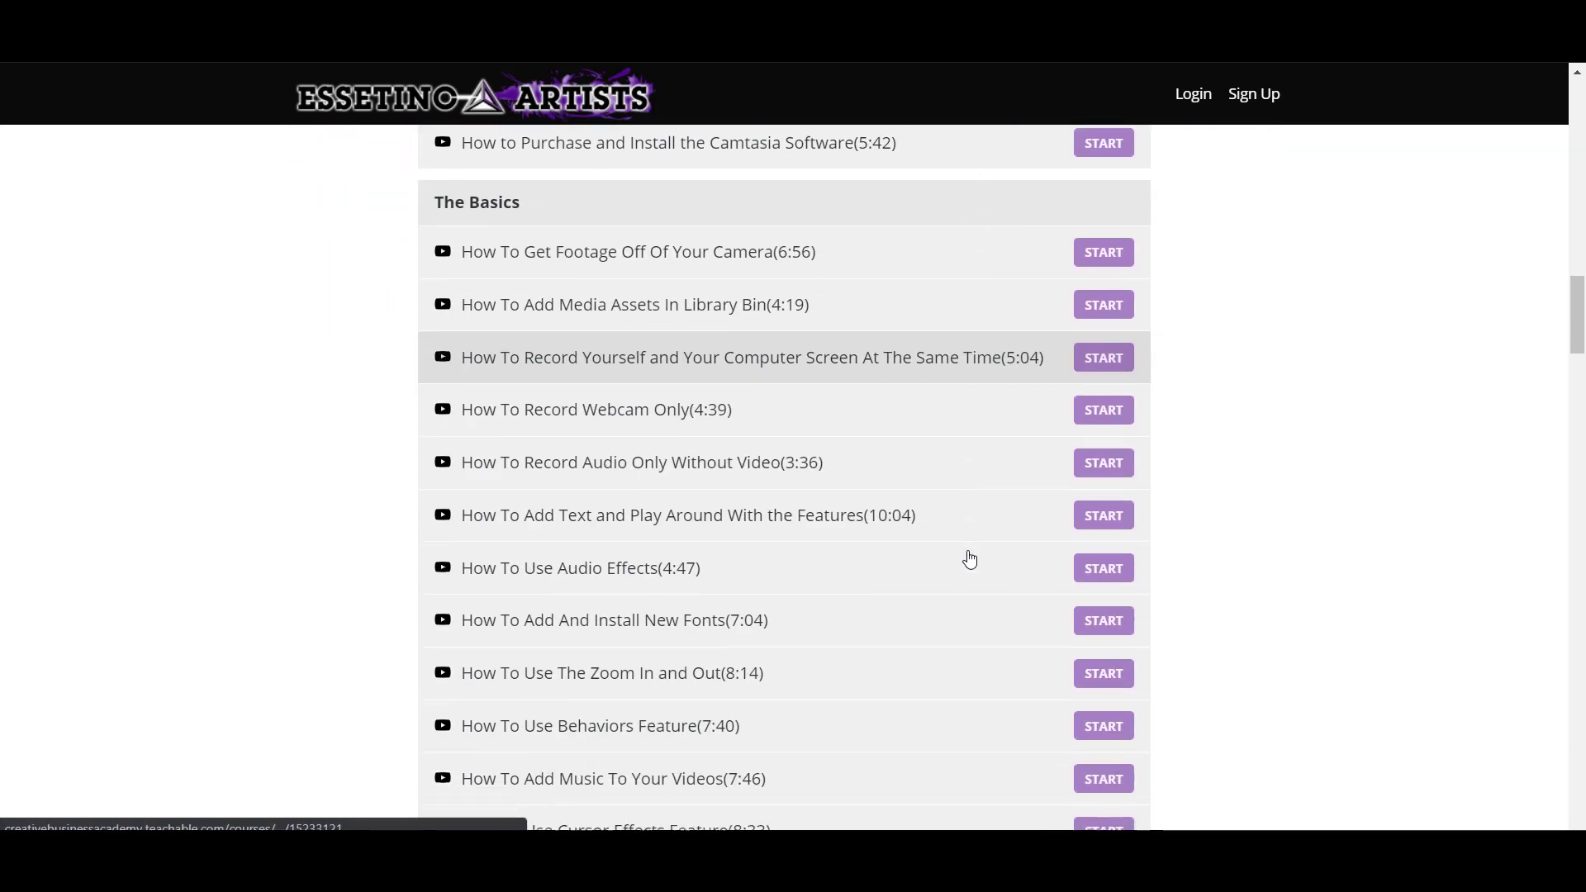
pyautogui.scroll(-7, 970, 560)
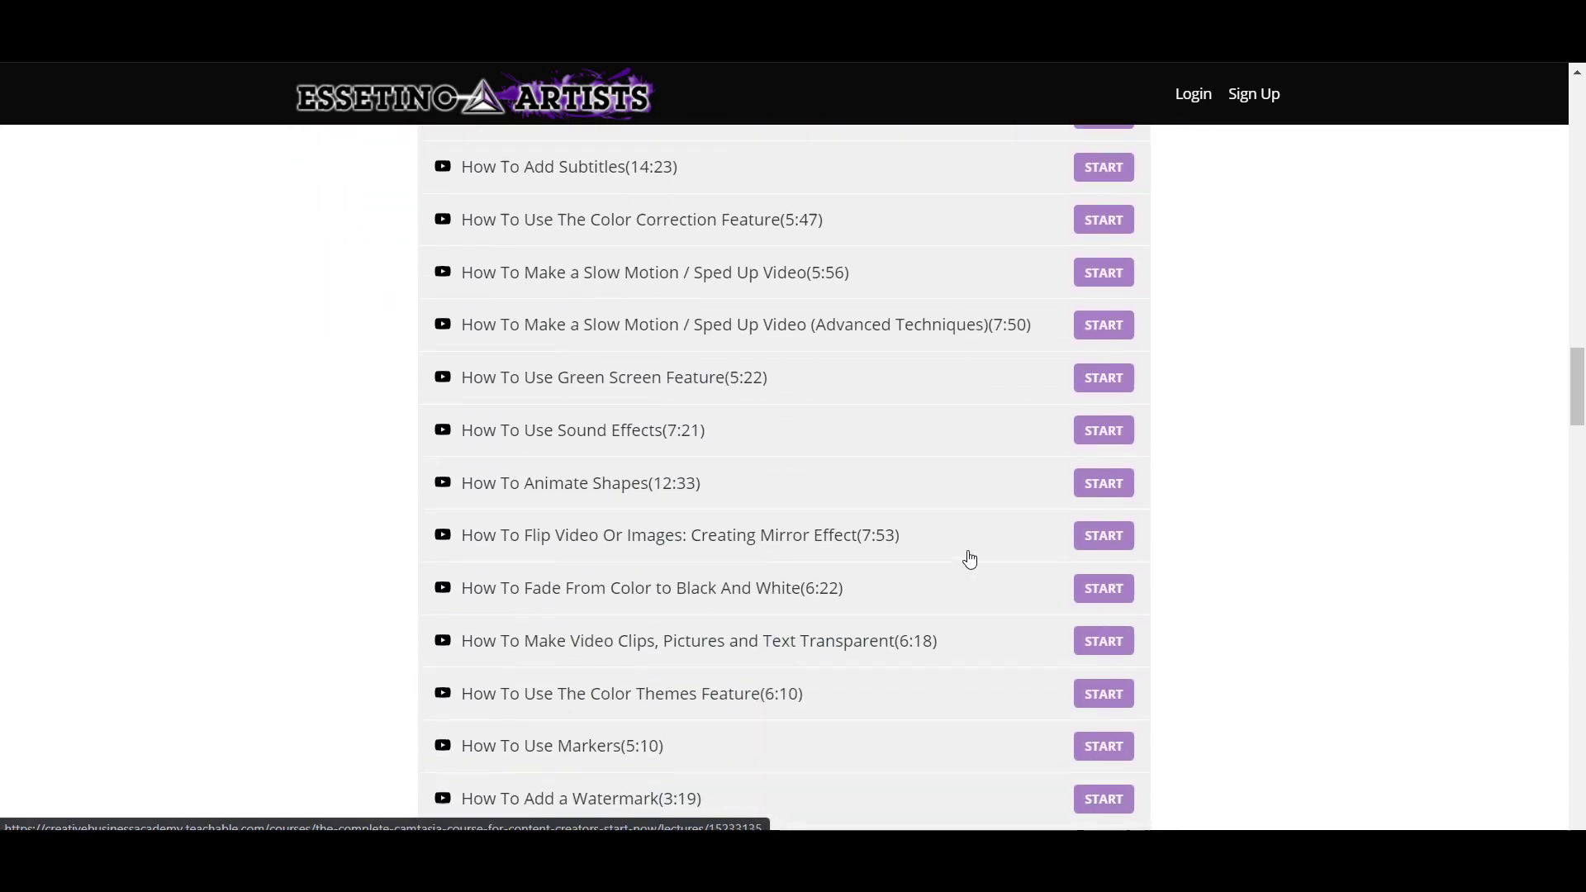
pyautogui.scroll(-6, 970, 560)
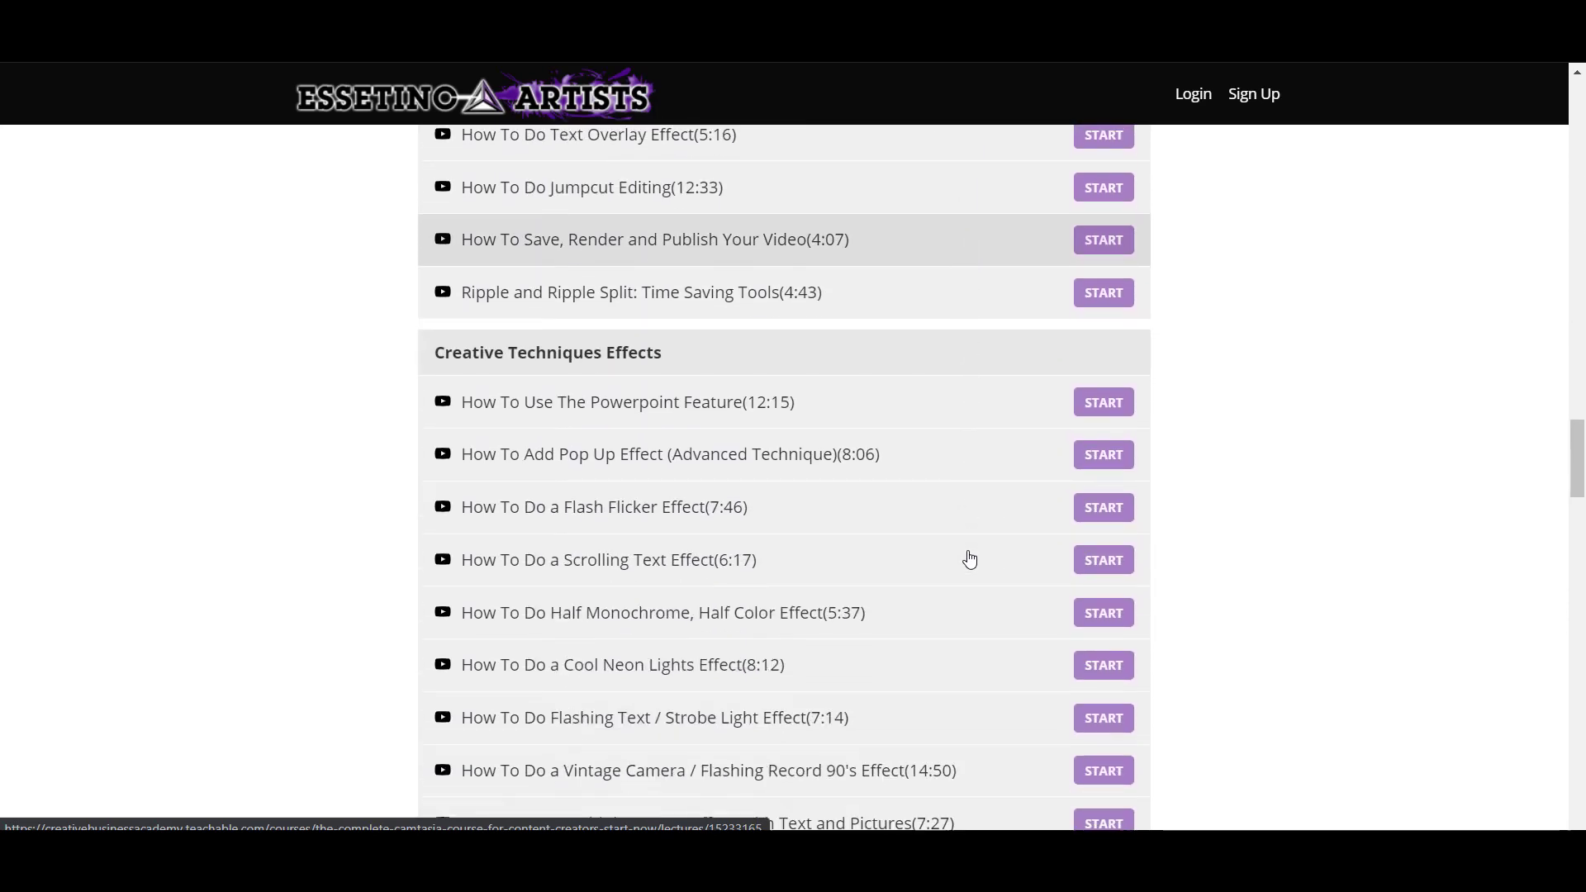